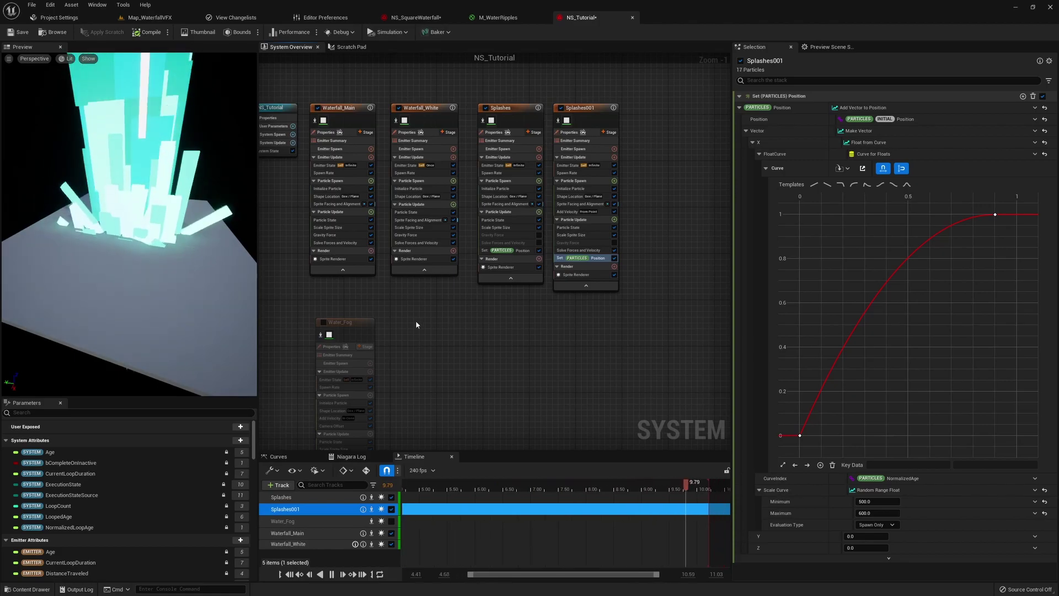
Enable the Water_Fog emitter and centre its node in the System Overview graph.
click(324, 323)
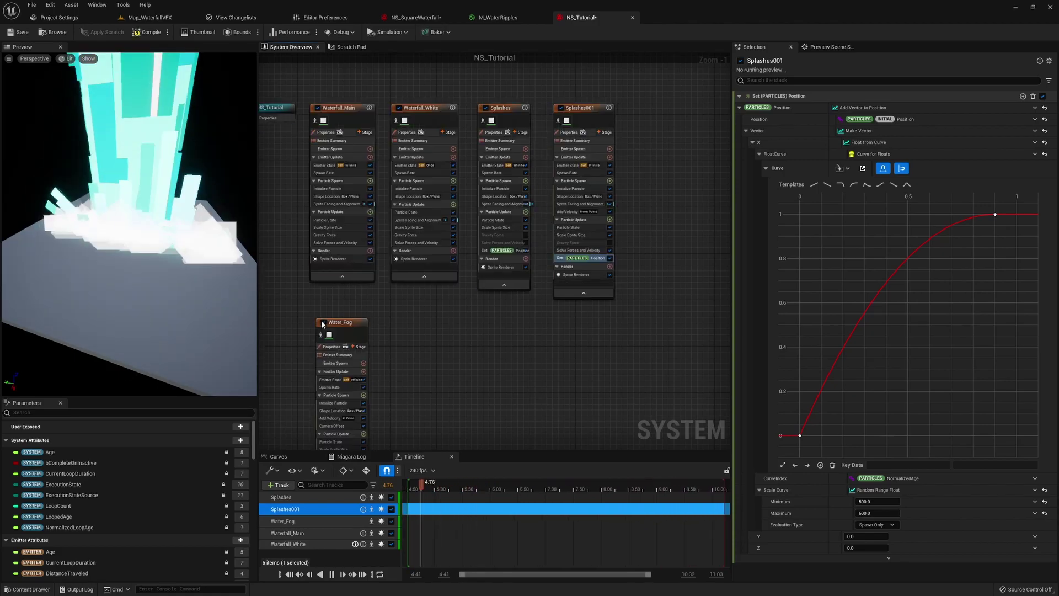
right_drag(323, 325, 350, 253)
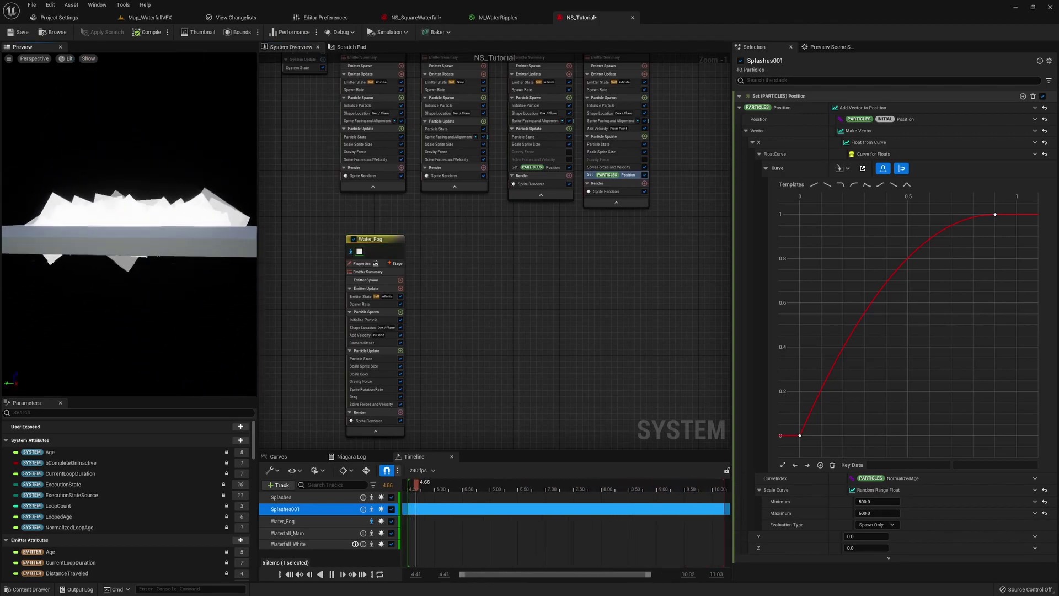
drag(157, 253, 91, 270)
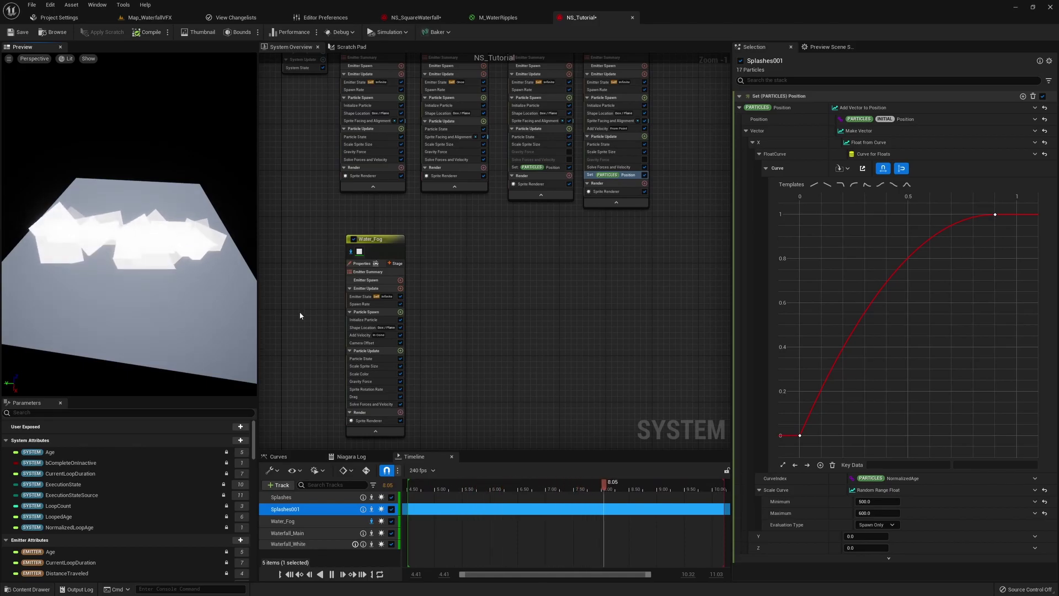
right_drag(326, 309, 334, 253)
scroll(314, 284, up, 1)
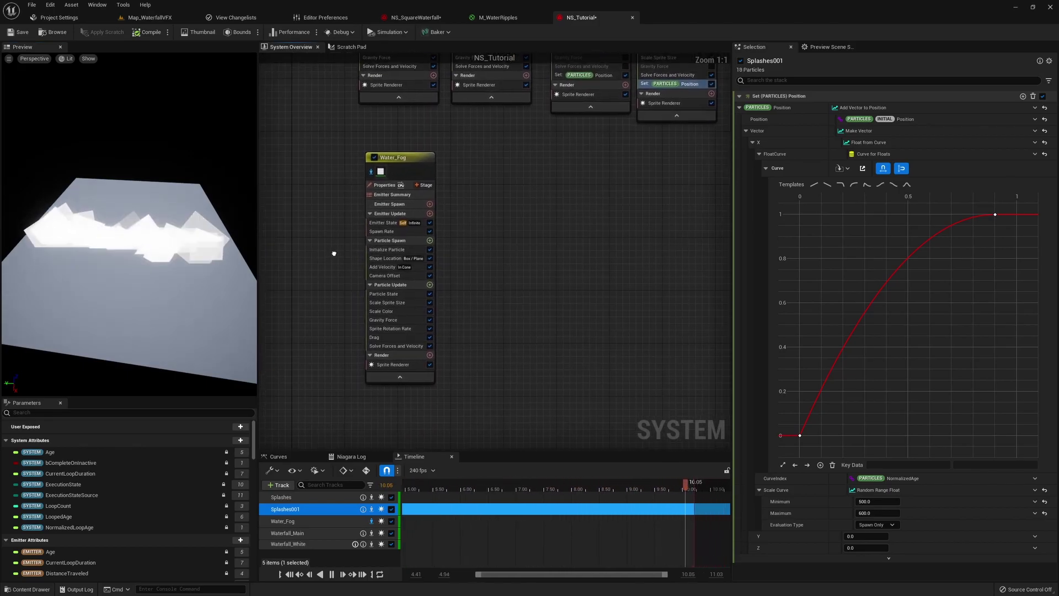
Inspect Water_Fog's Spawn Rate and Initialize Particle settings, leaving the fog colour unchanged.
click(378, 232)
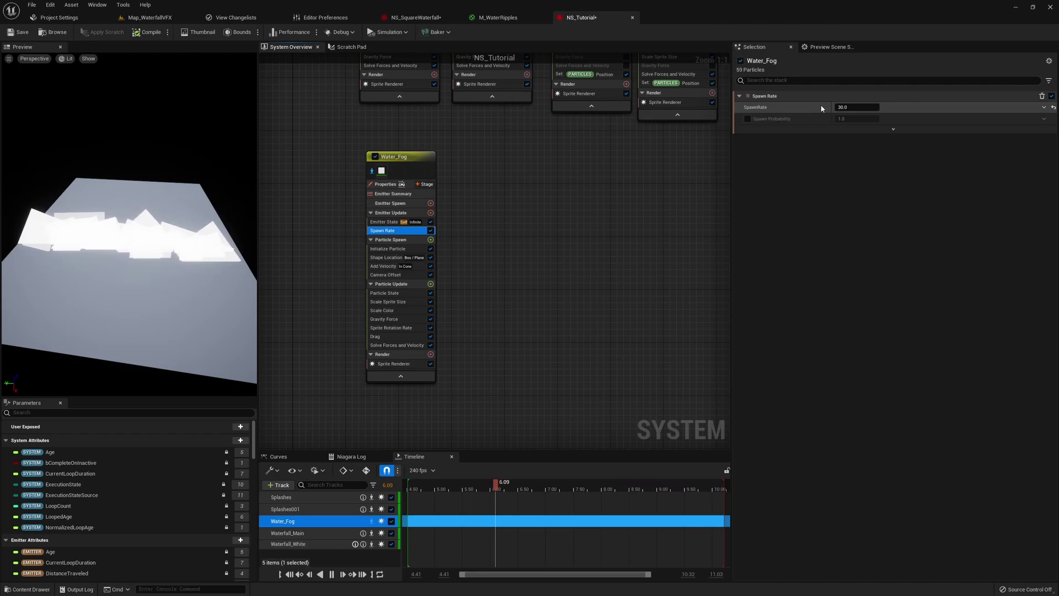
click(388, 249)
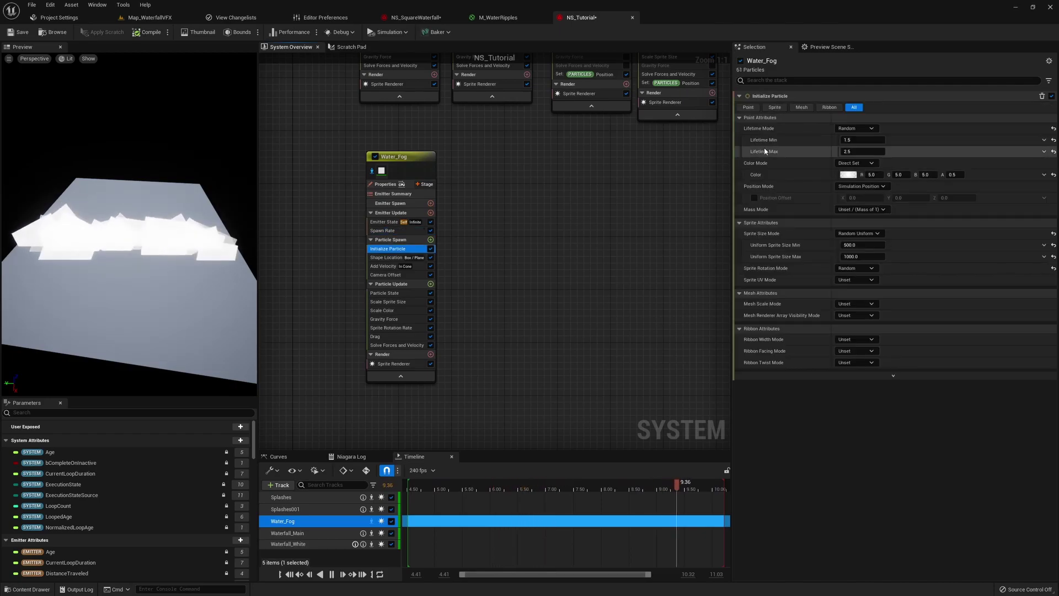
click(852, 177)
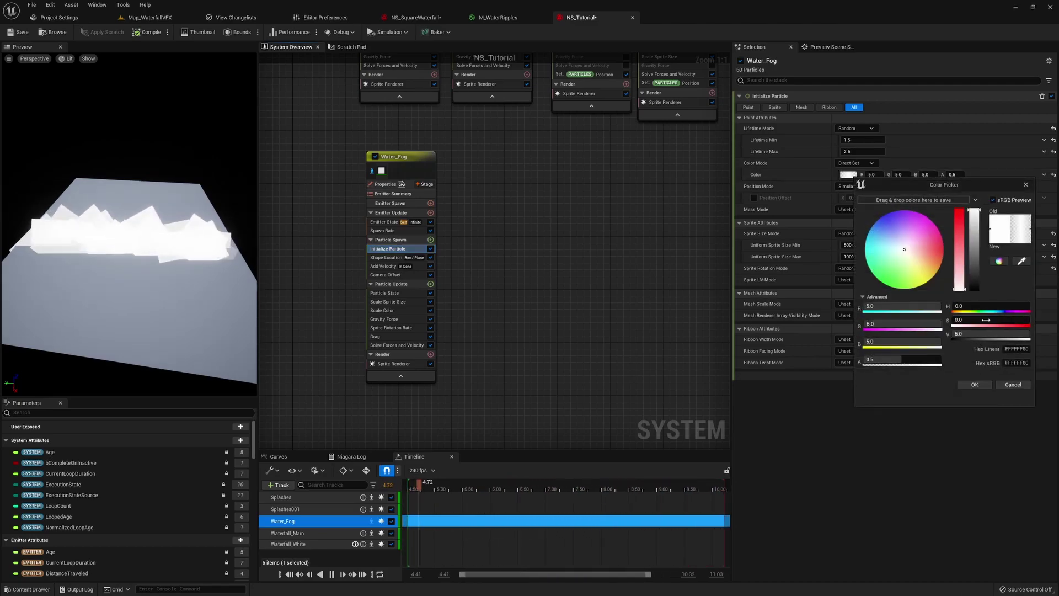
click(985, 386)
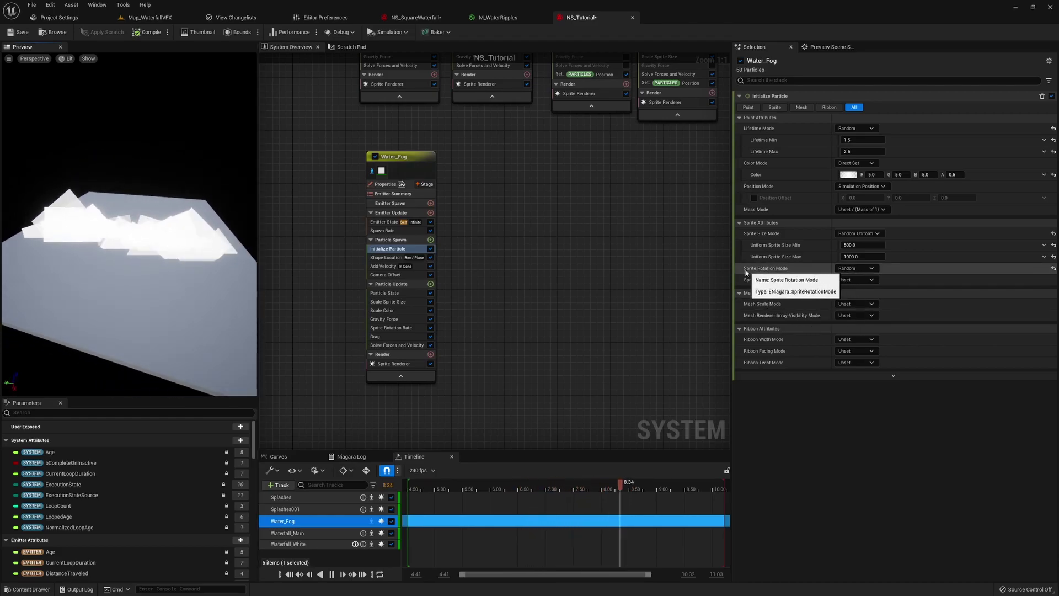
Disable the Sprite Rotation Rate module and set Sprite Rotation Mode back to Random.
click(854, 268)
click(859, 280)
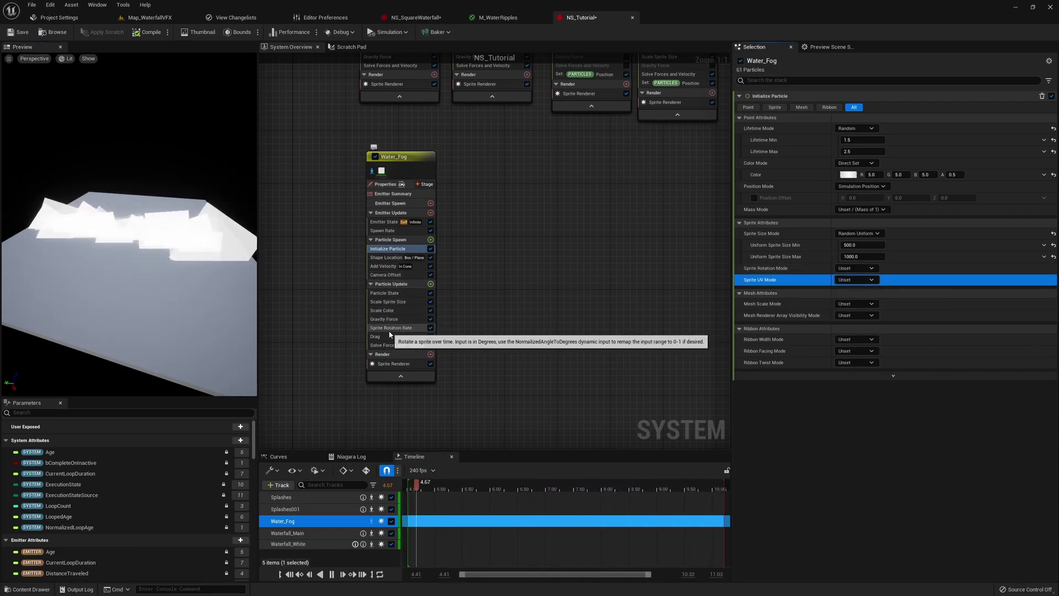
click(431, 327)
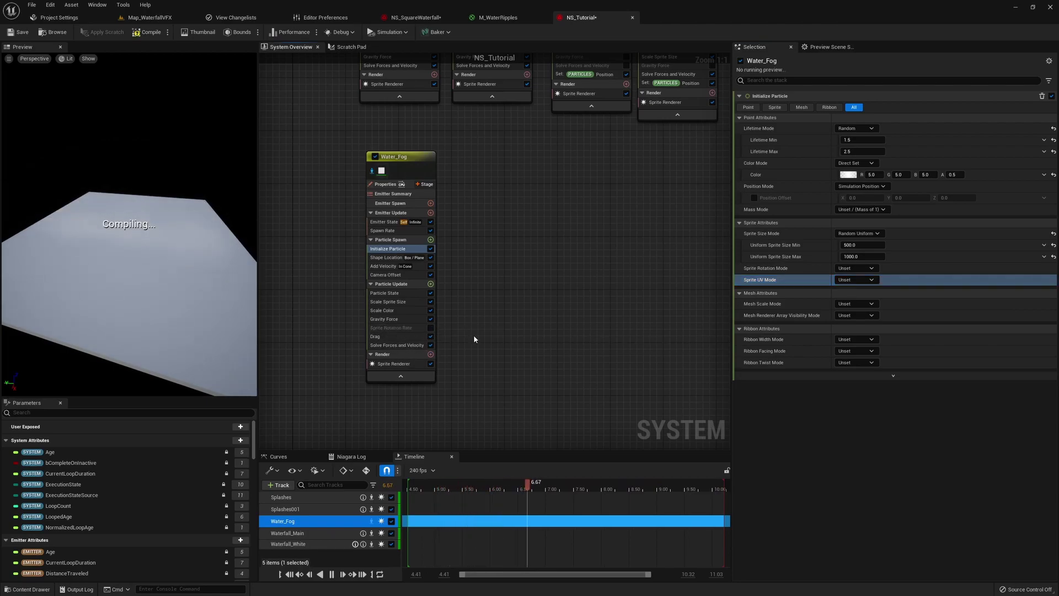
drag(145, 287, 106, 268)
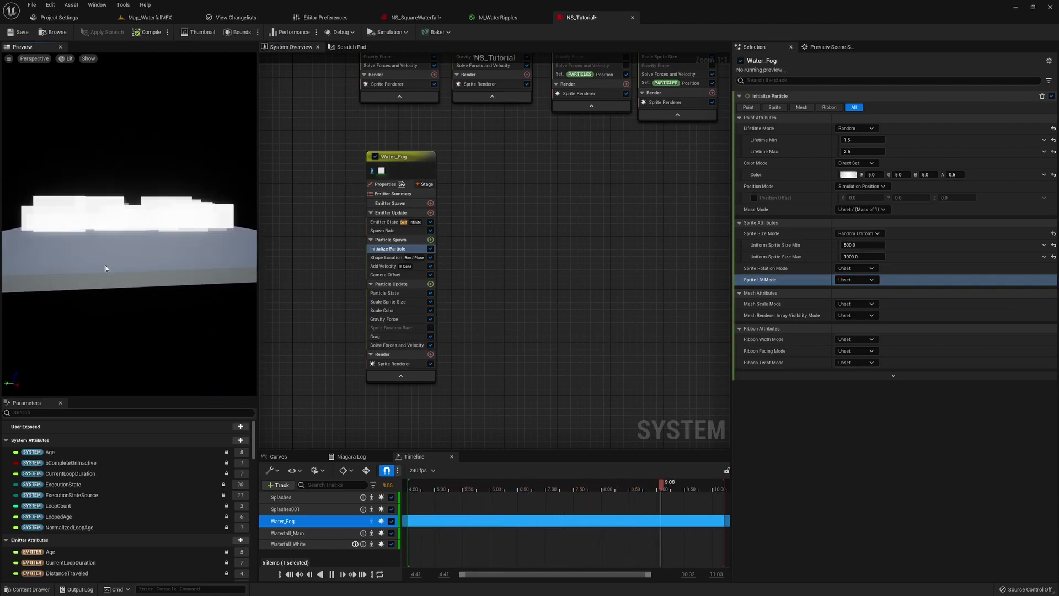
drag(106, 228, 127, 221)
click(854, 268)
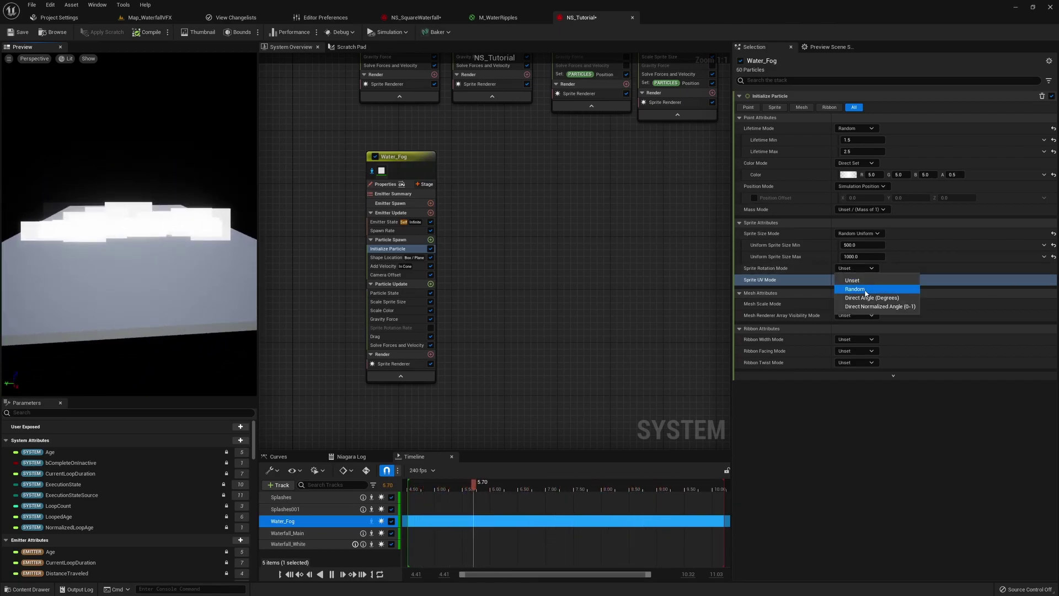
click(865, 291)
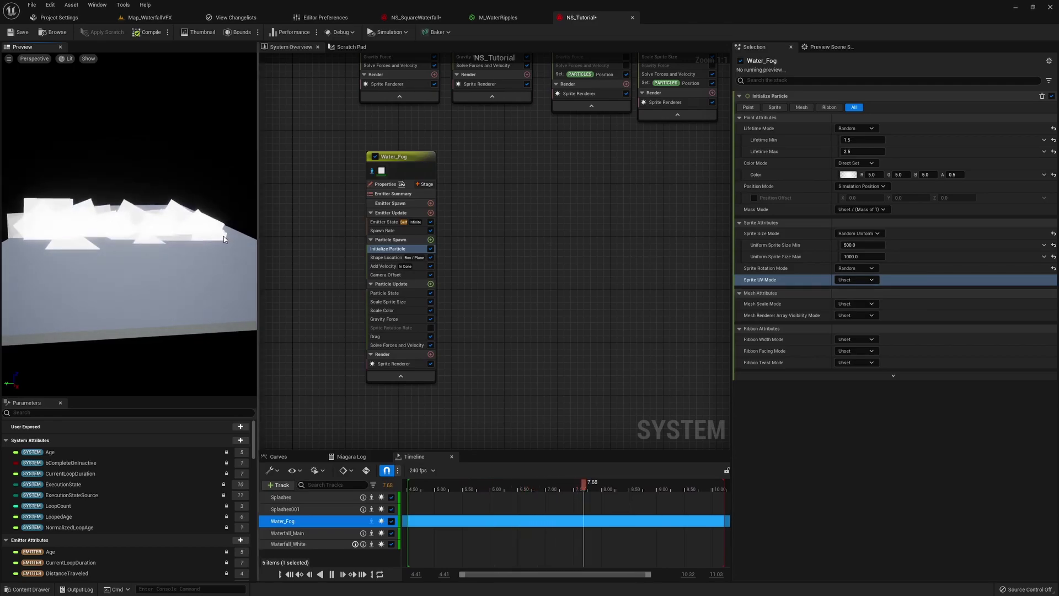
drag(223, 236, 167, 240)
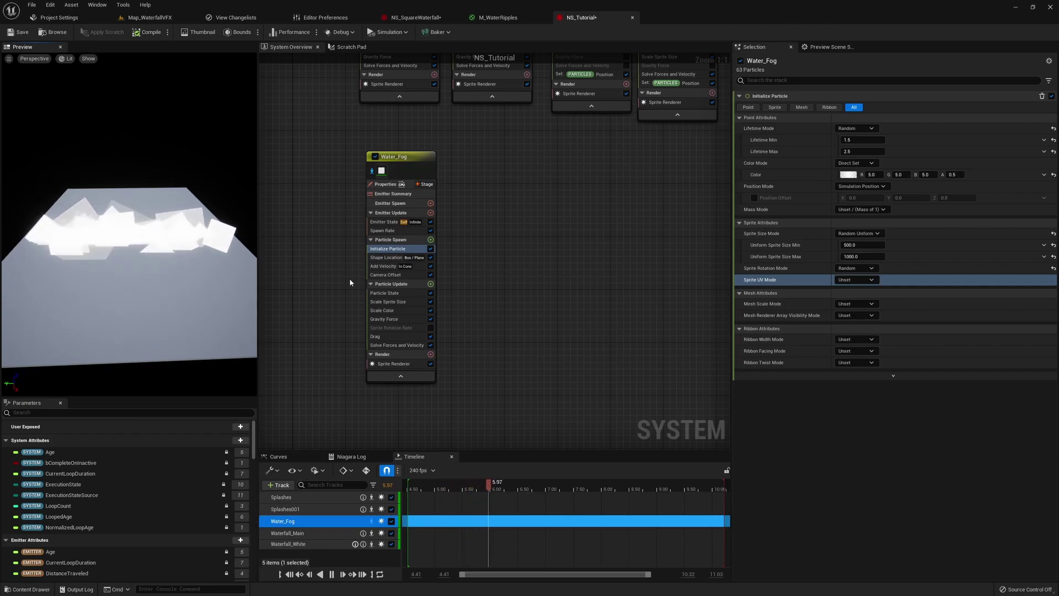
Toggle Water_Fog's Shape Location off and on to compare the 200×3000×100 box spawn.
click(386, 257)
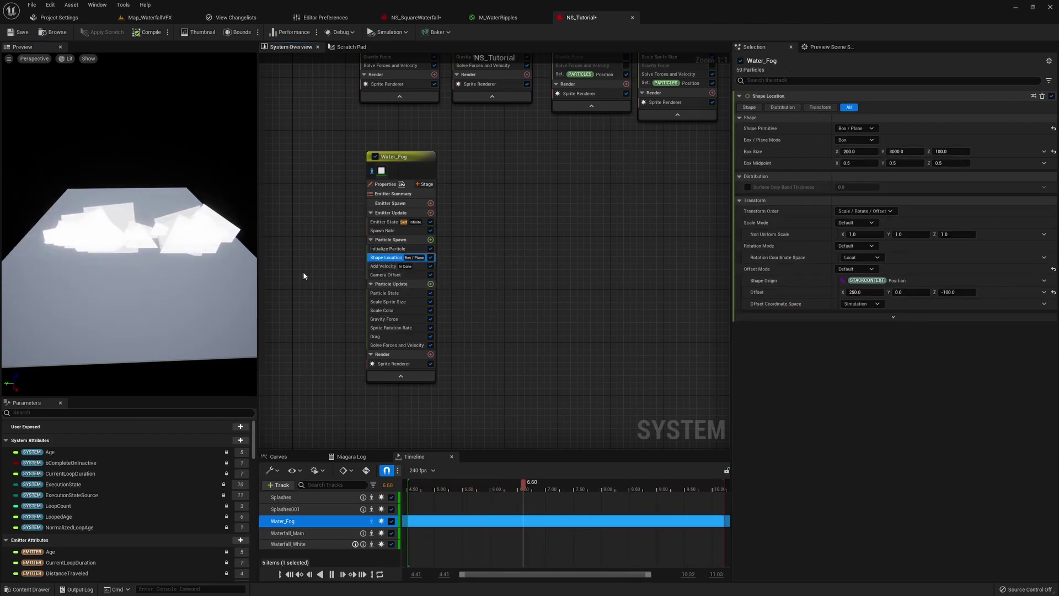
click(431, 257)
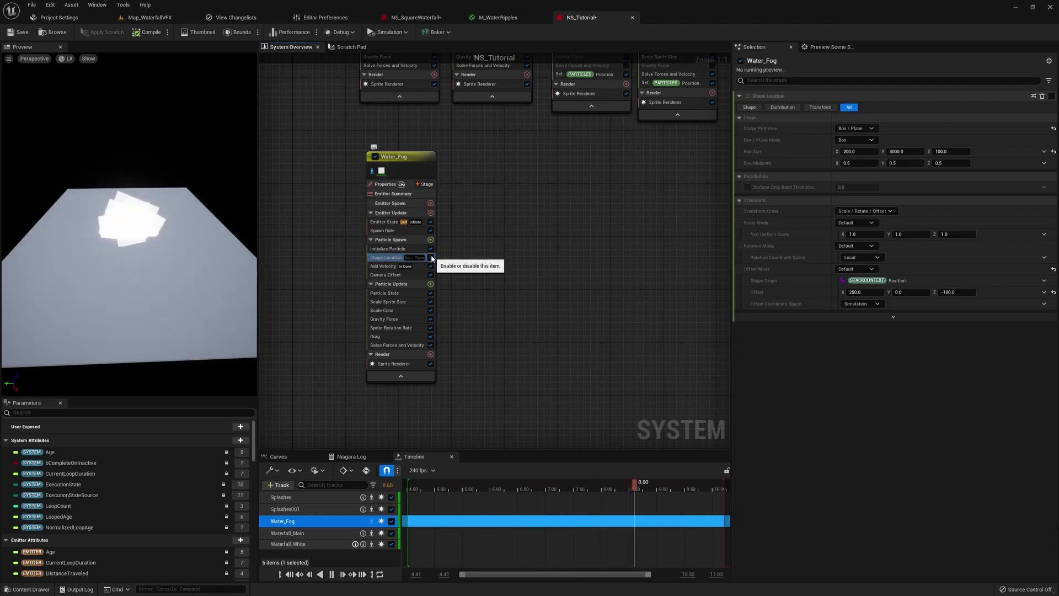
drag(165, 254, 140, 234)
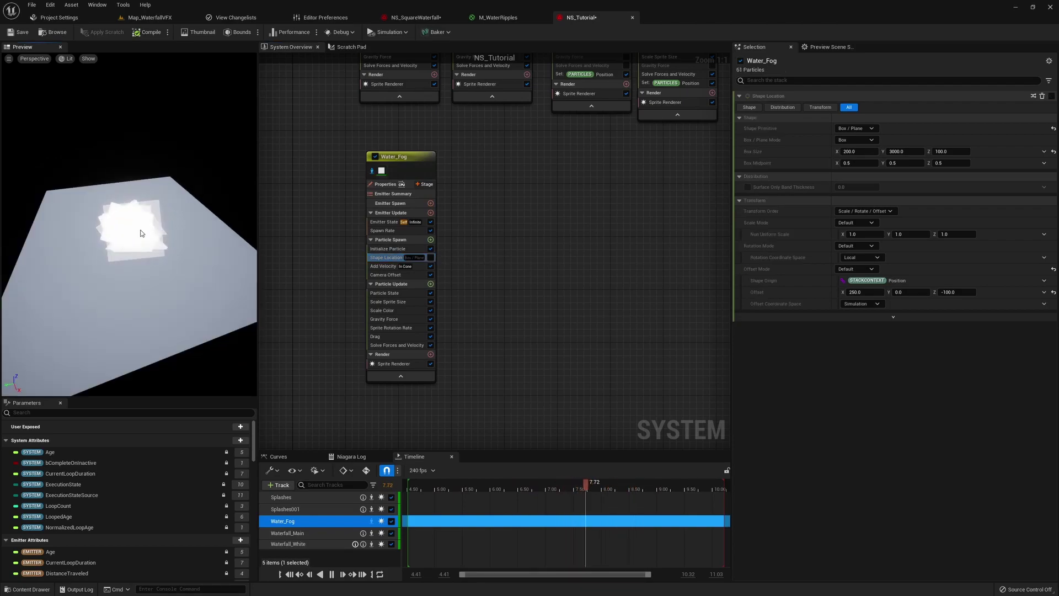
click(431, 257)
drag(190, 254, 179, 262)
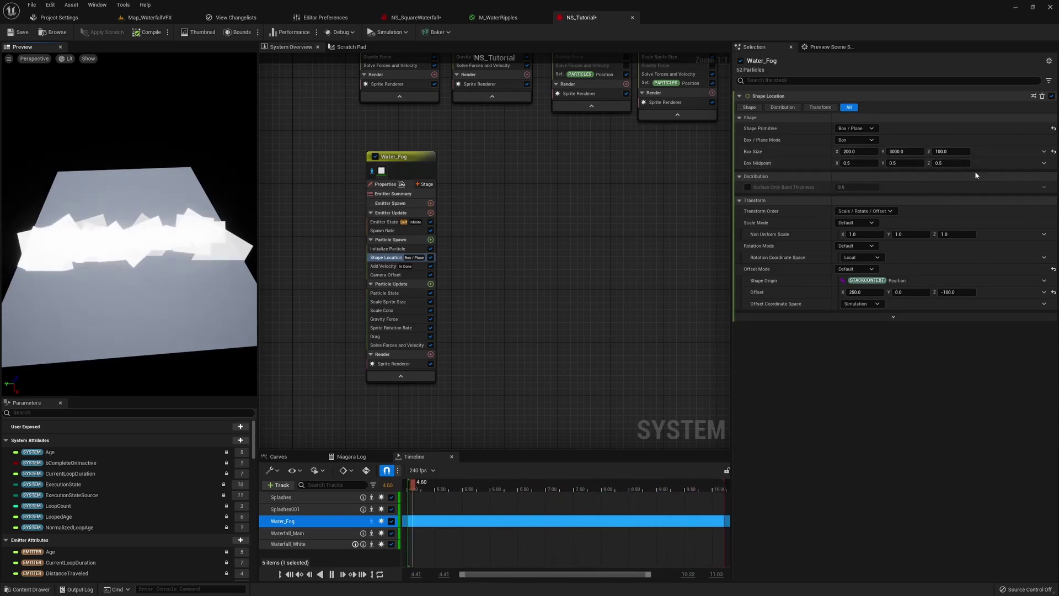
Set Water_Fog's Add Velocity cone angle to 60, with In Cone mode and speed 300–600.
click(385, 266)
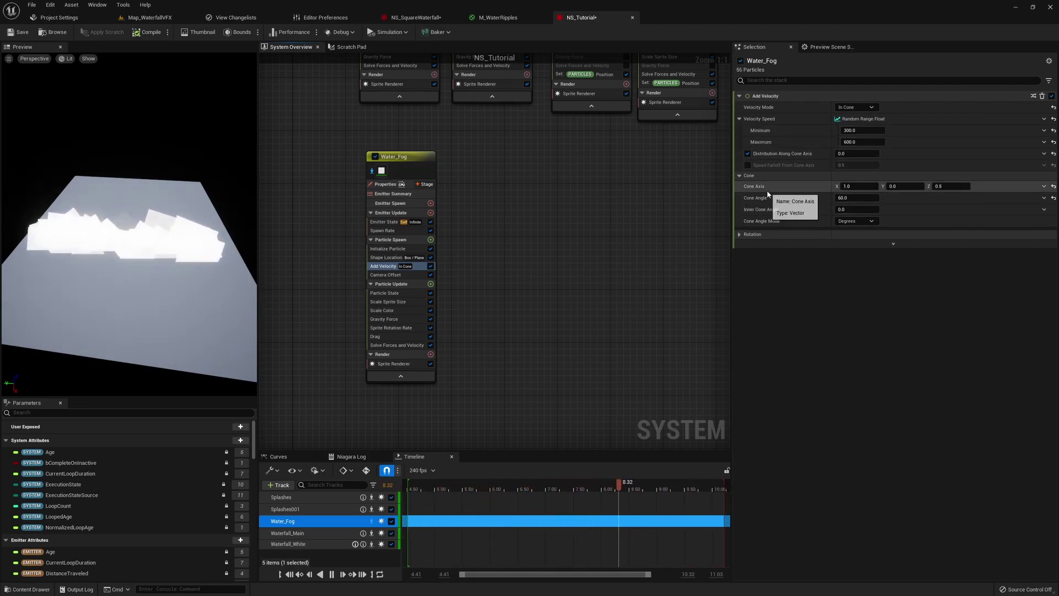
drag(138, 242, 121, 267)
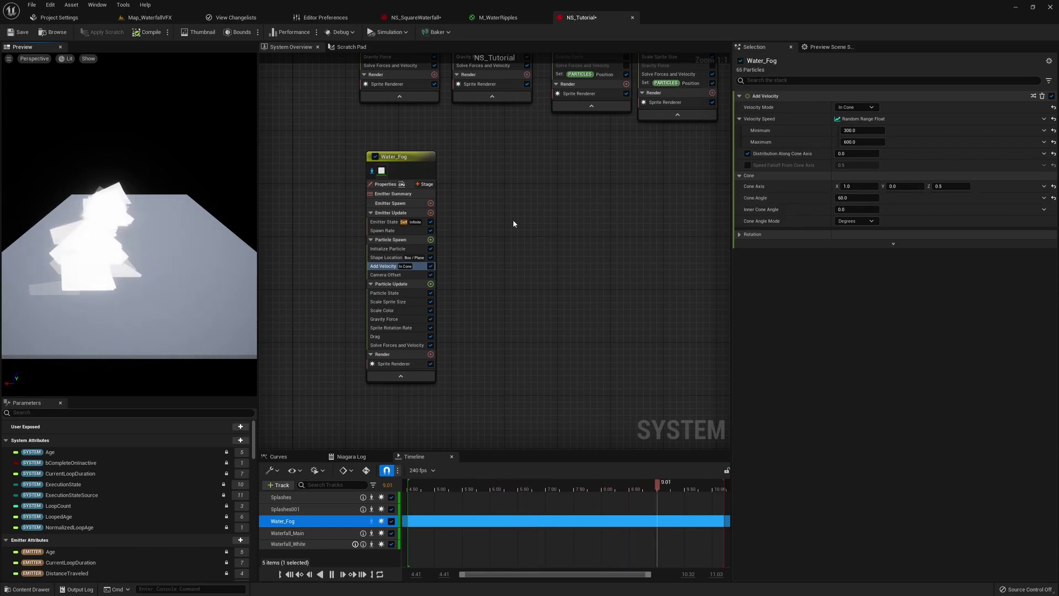
click(875, 198)
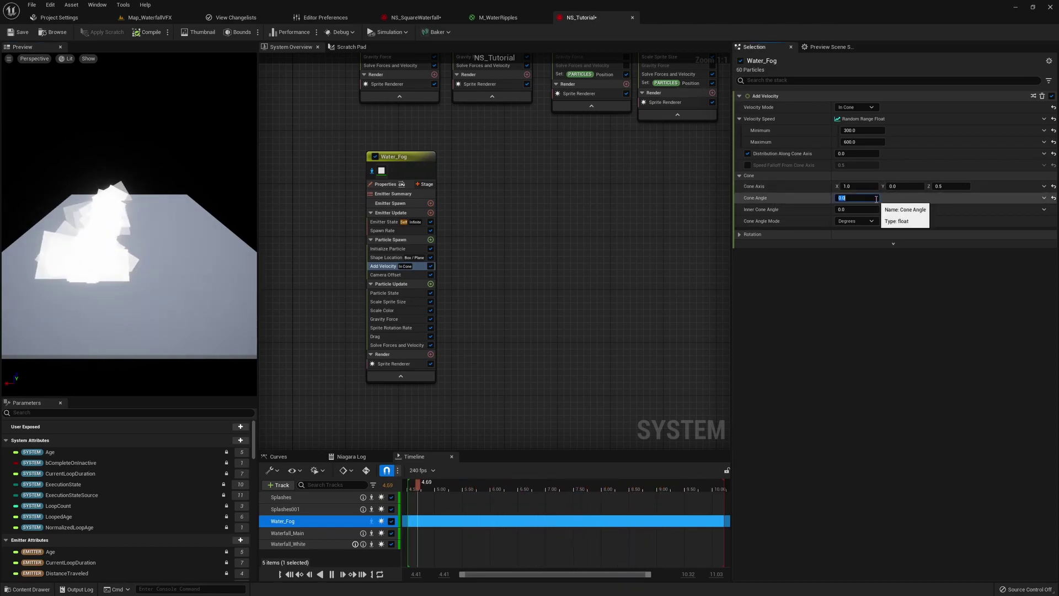
key(Return)
drag(127, 221, 160, 226)
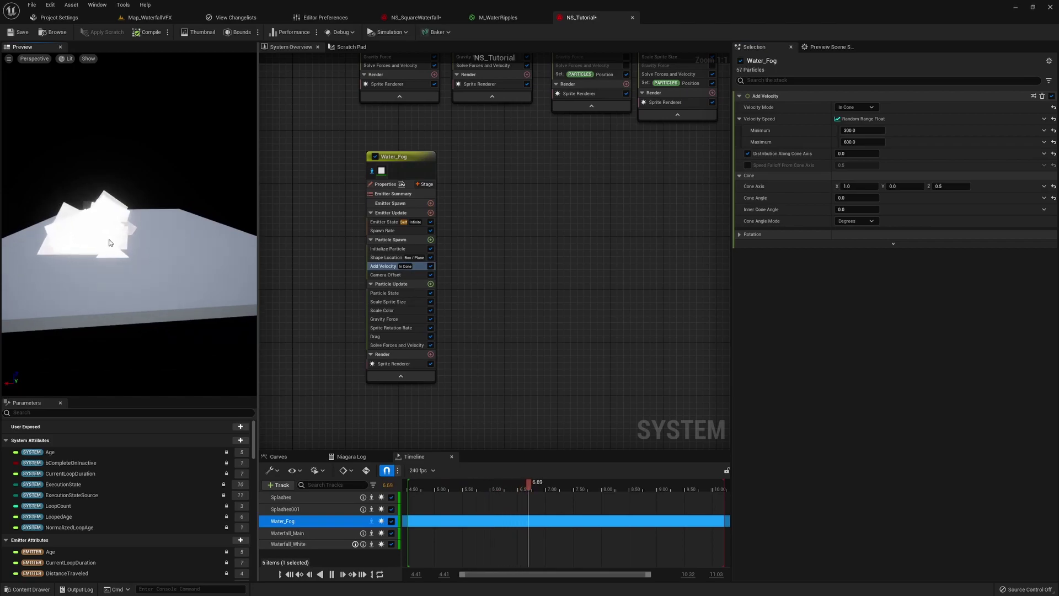
drag(109, 250, 104, 250)
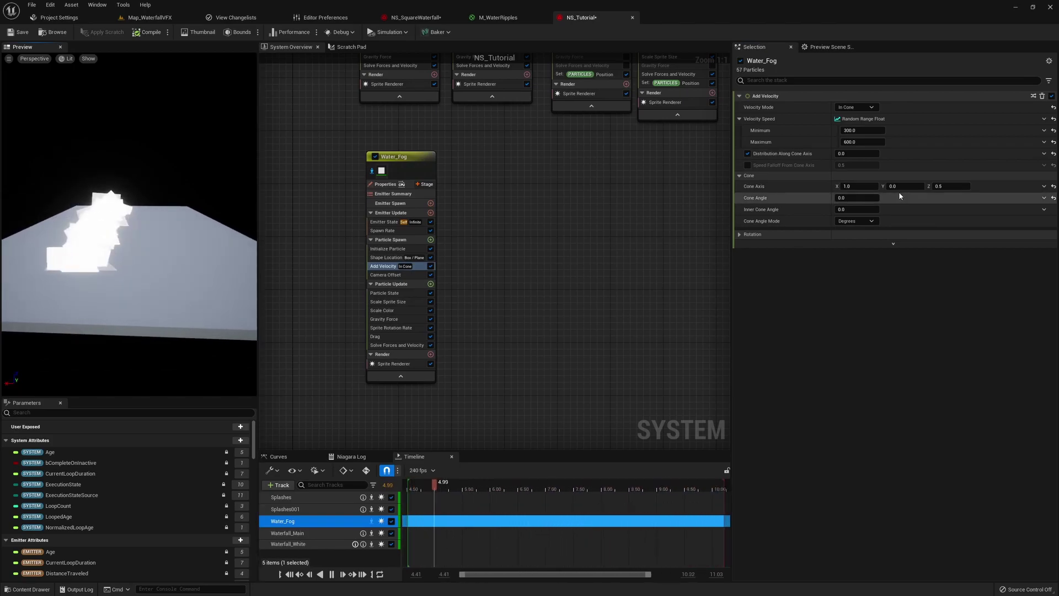
click(856, 198)
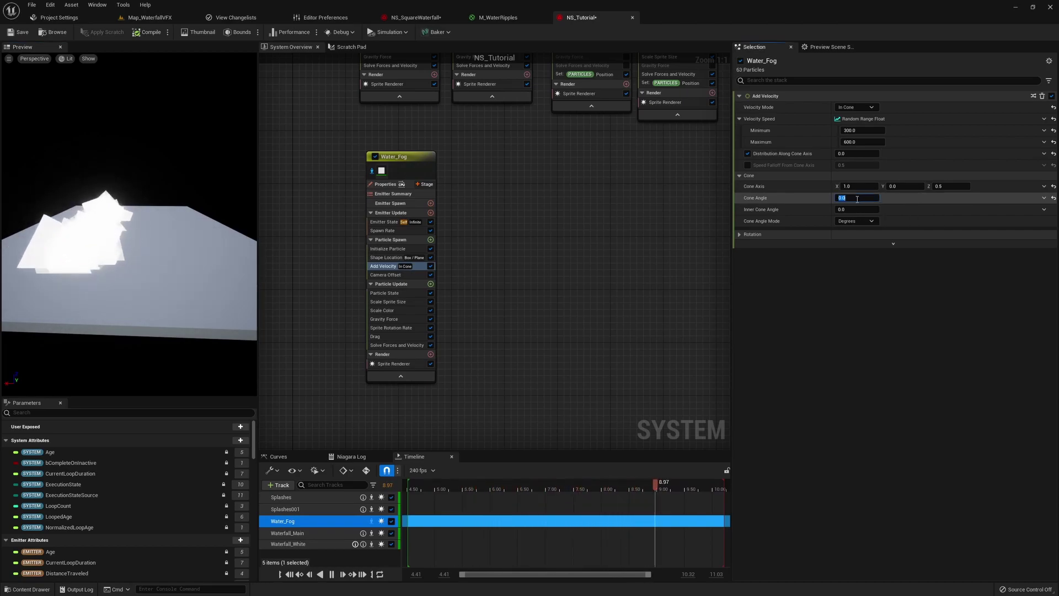
text(0)
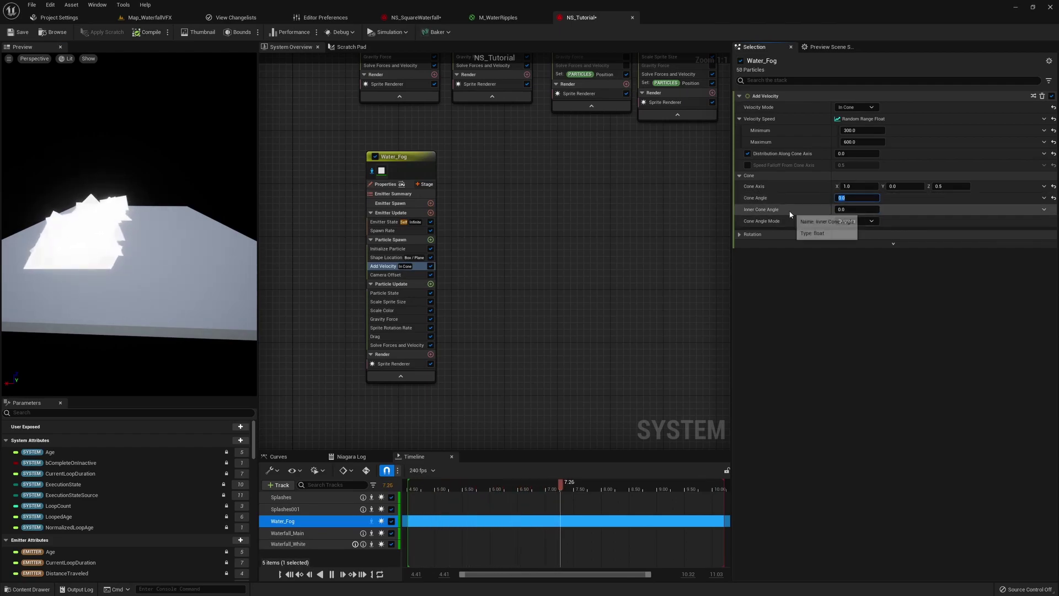
text(60)
Turn off Water_Fog isolation to view the fog with the cyan waterfall, then select Scale Sprite Size.
click(402, 275)
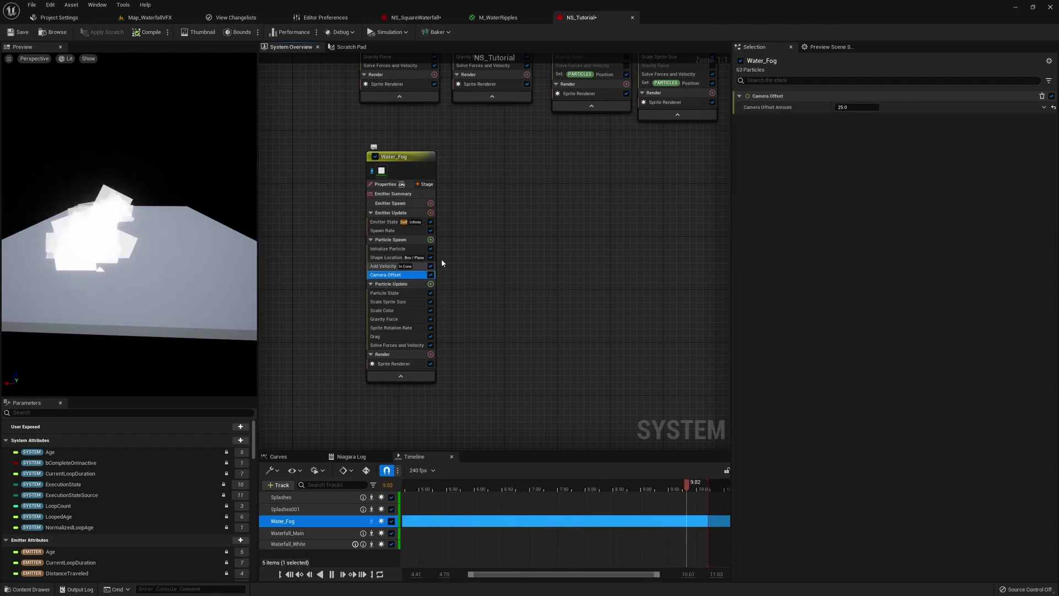
drag(140, 255, 84, 274)
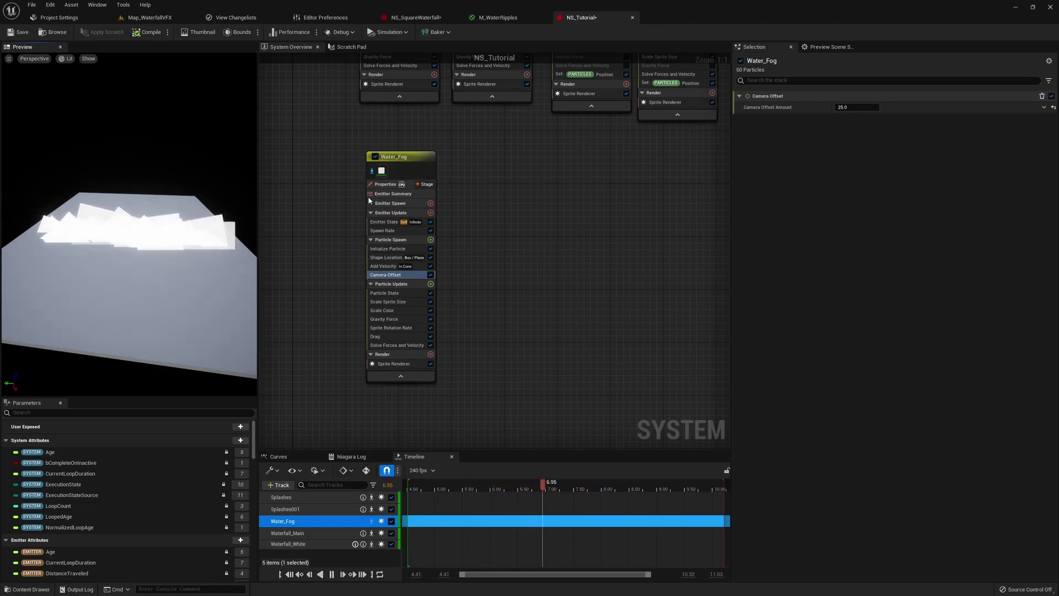
click(372, 170)
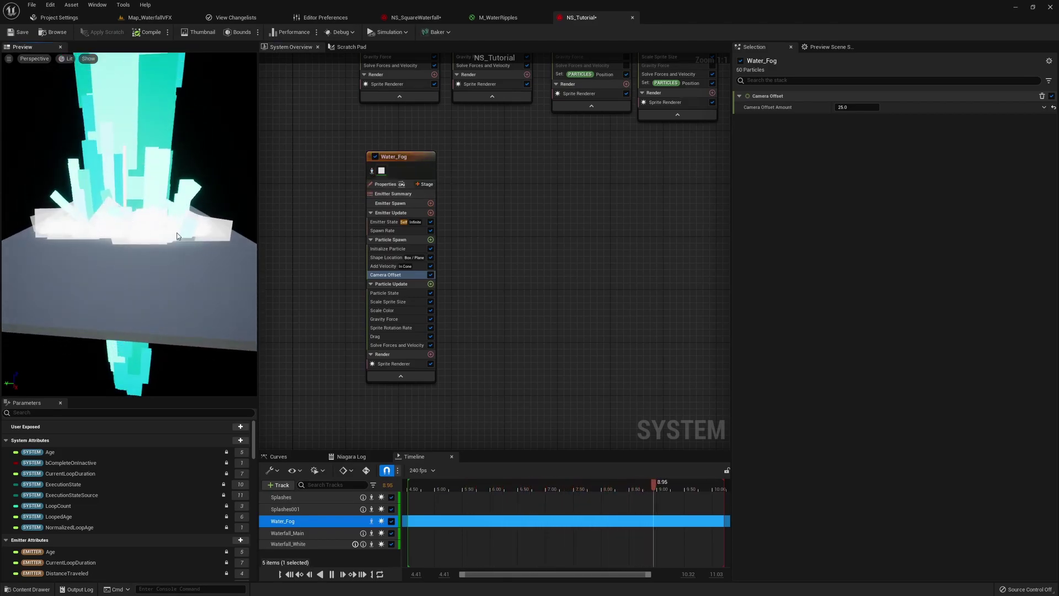
drag(146, 233, 115, 144)
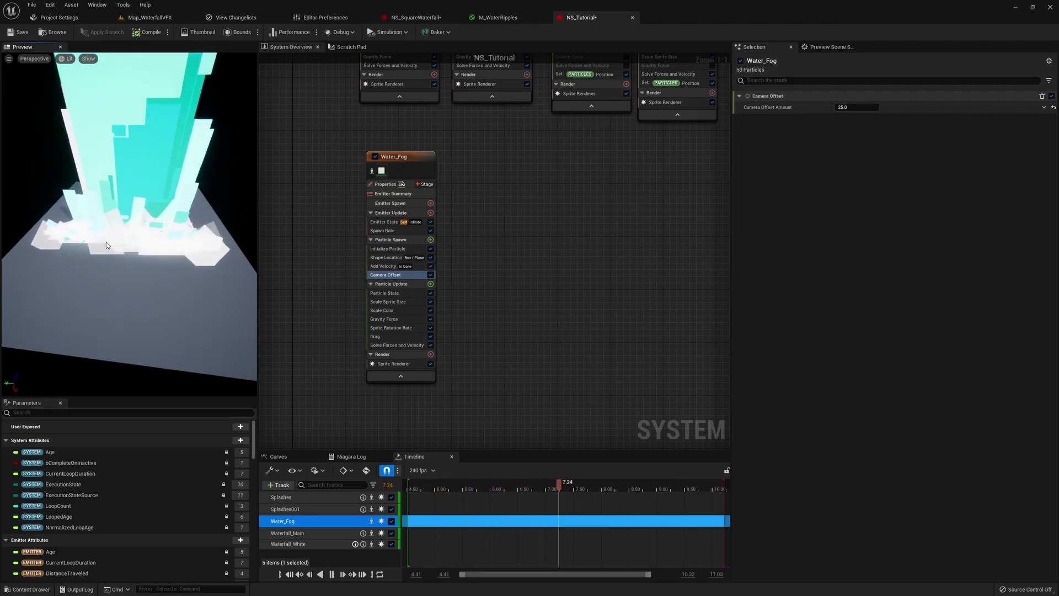
drag(107, 244, 138, 243)
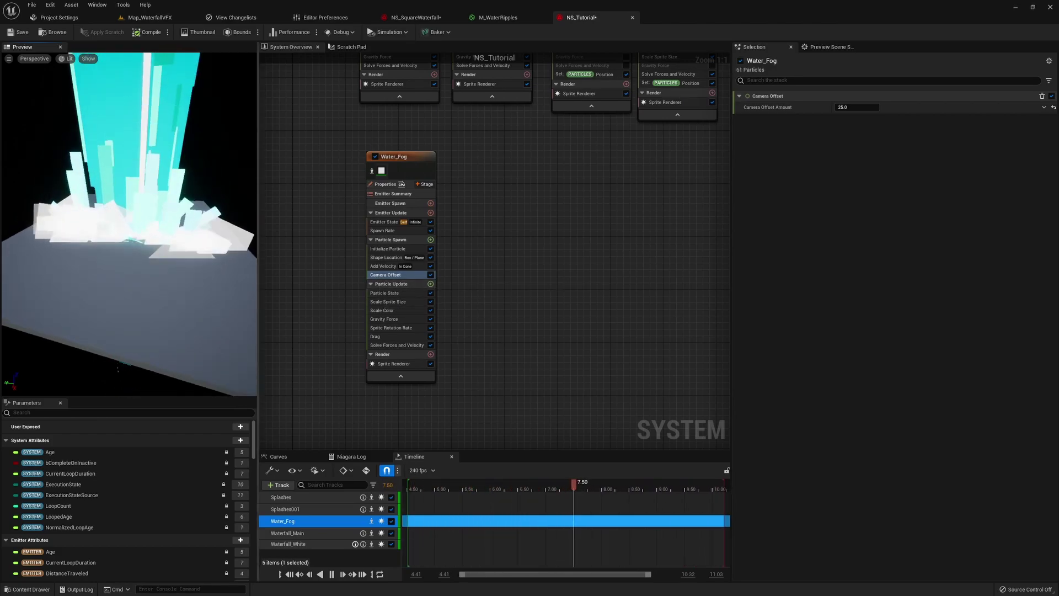
click(388, 301)
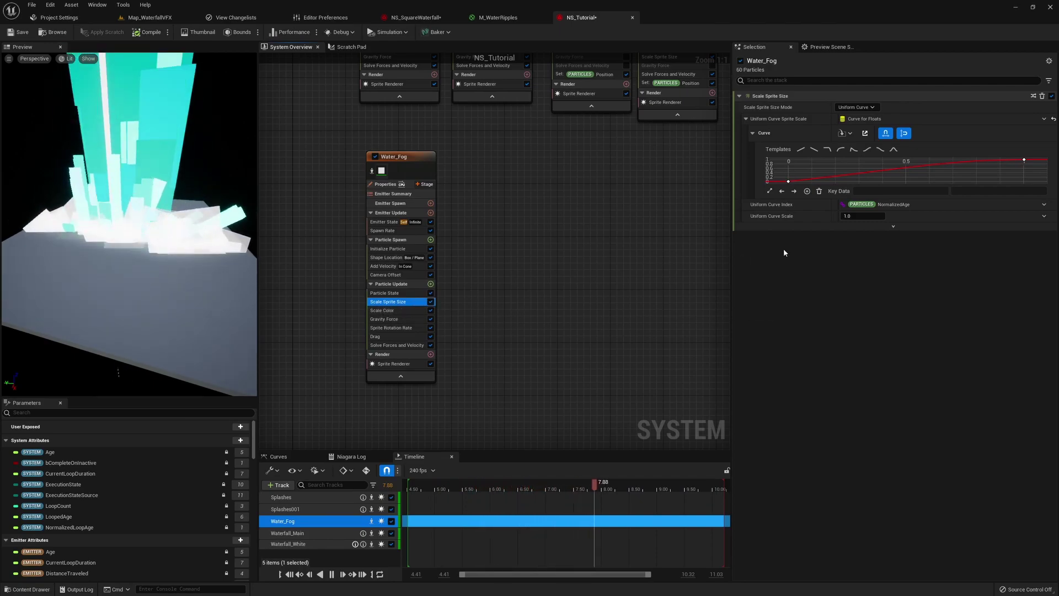
Steepen the sprite-size curve's rise out of its first key at zero.
click(893, 226)
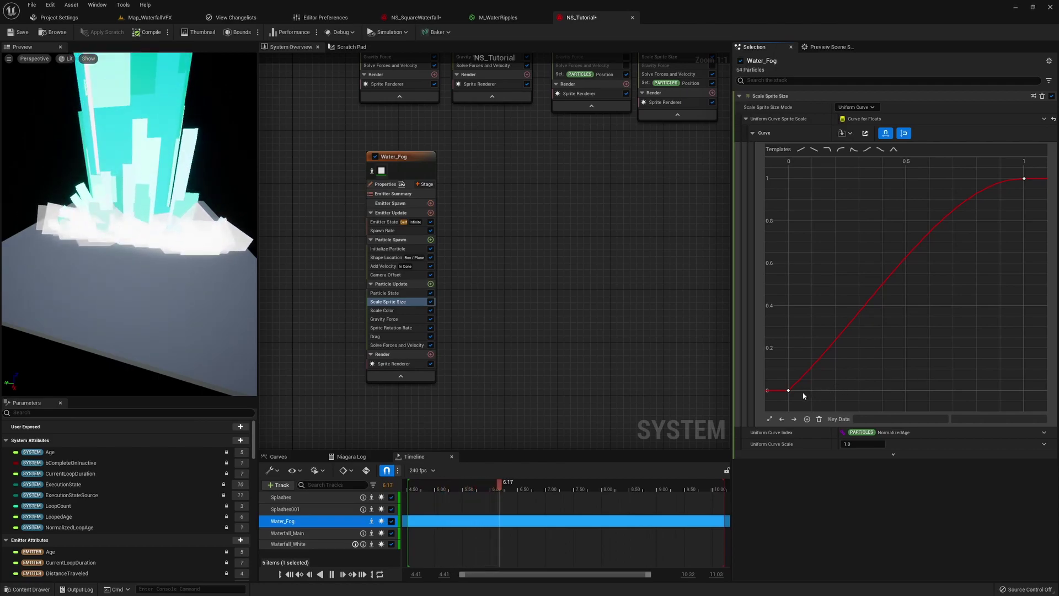
click(788, 390)
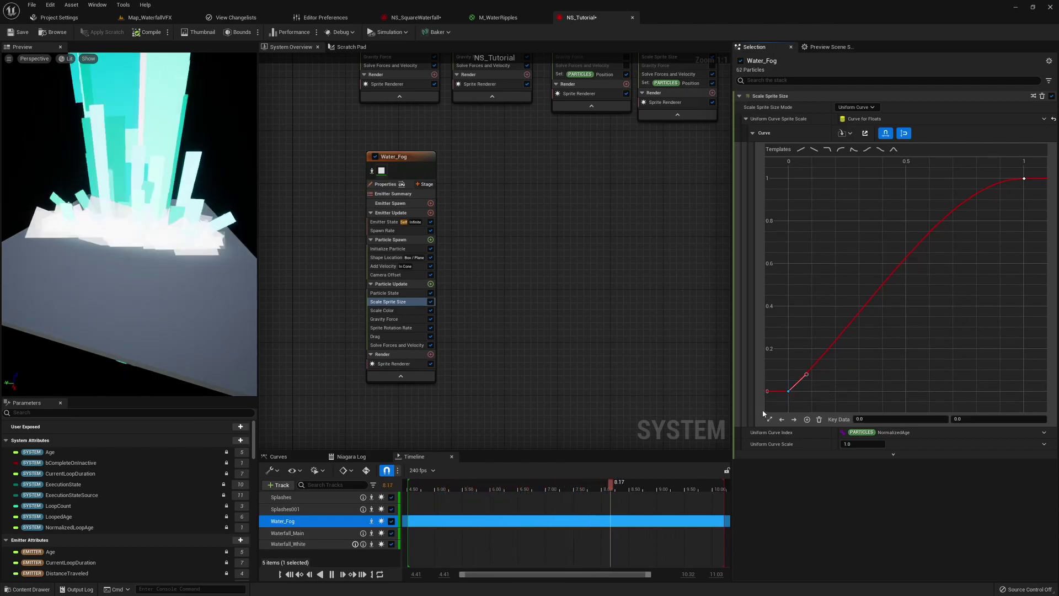
drag(806, 374, 802, 369)
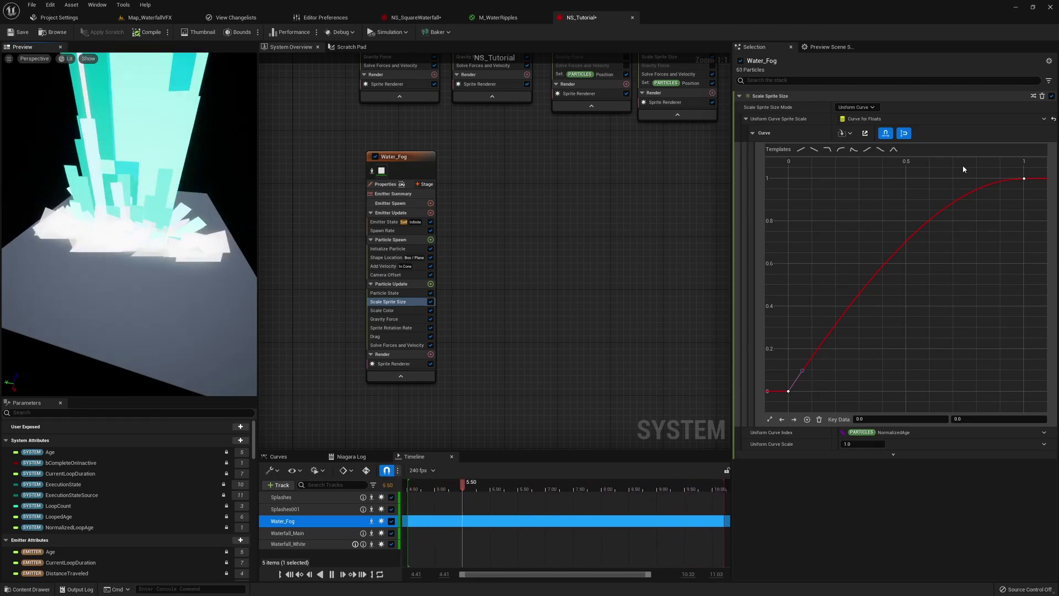
Review Water_Fog's Scale Color alpha curve, Gravity Force, Sprite Rotation Rate and Drag settings.
click(406, 310)
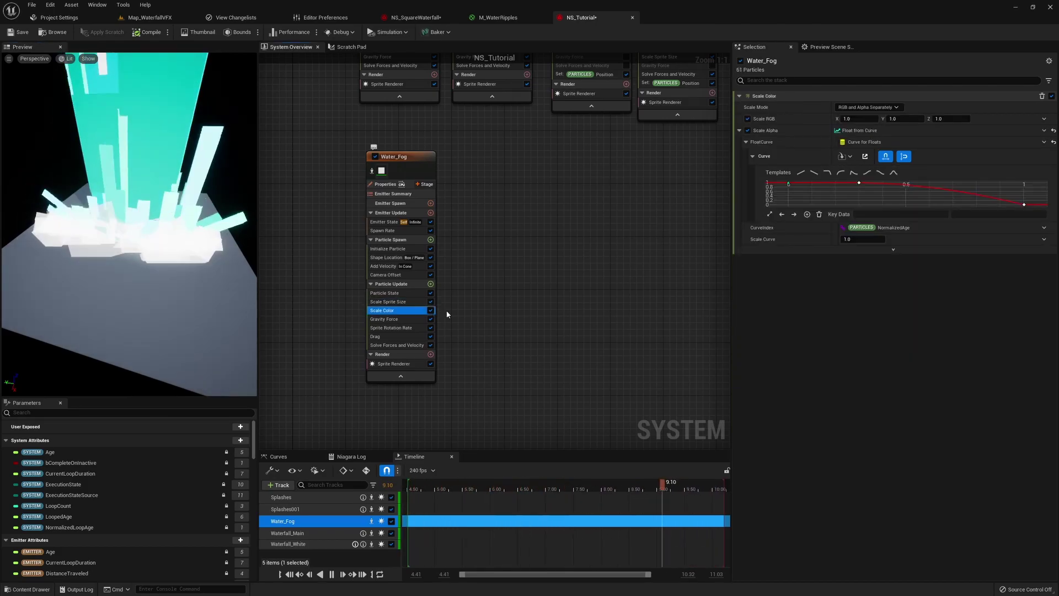
drag(945, 221, 945, 445)
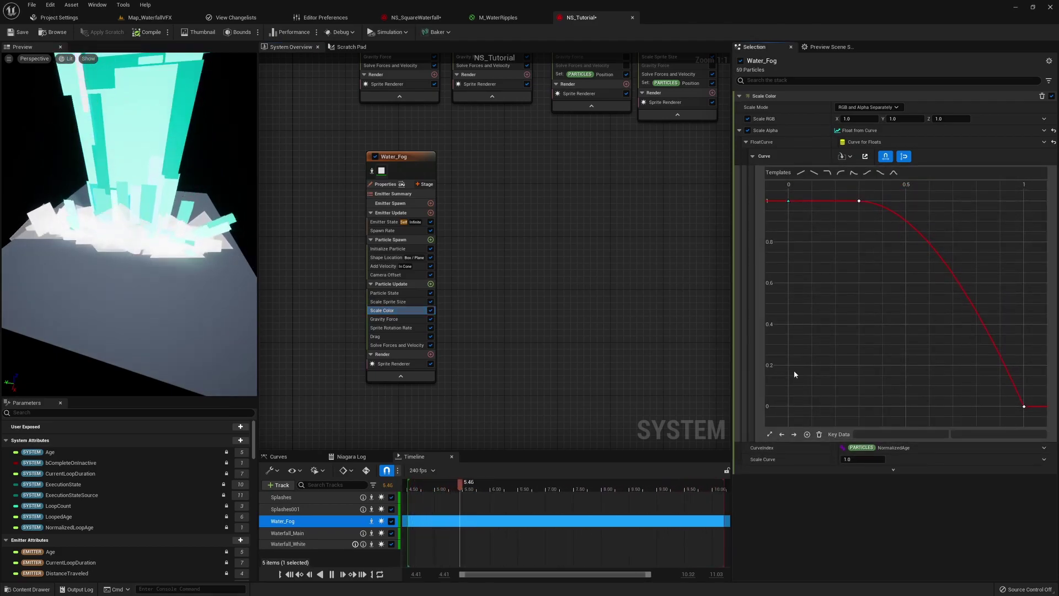
click(393, 319)
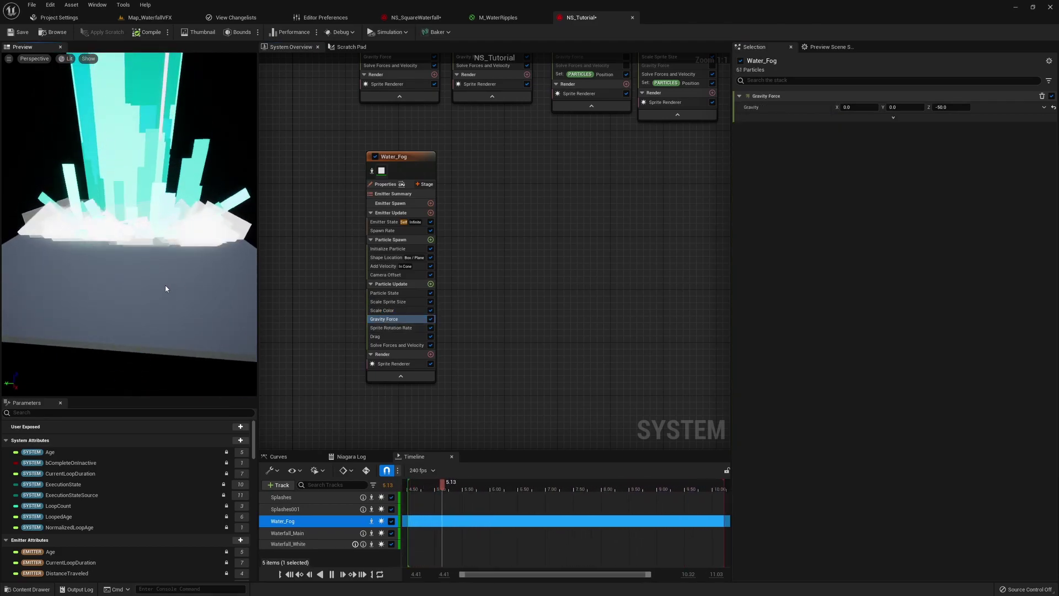
drag(162, 284, 184, 293)
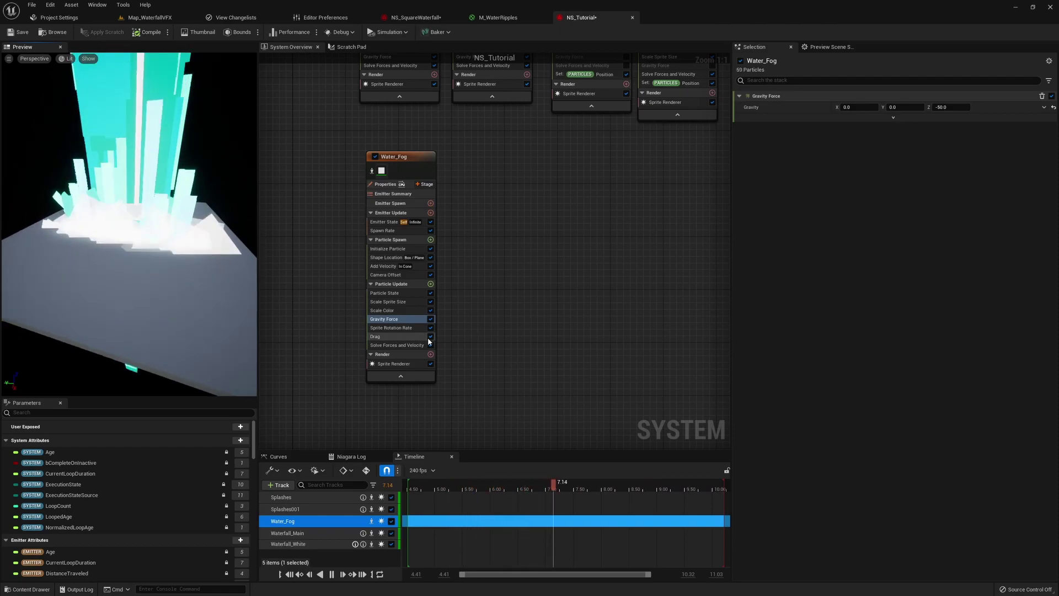
click(406, 329)
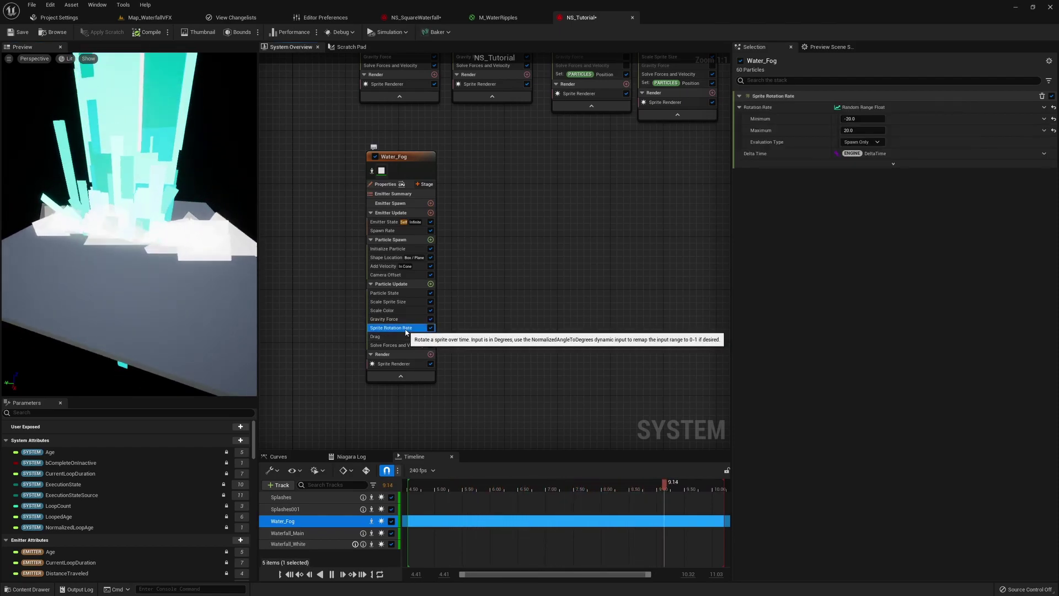
mouse_move(165, 287)
mouse_down()
mouse_move(176, 298)
mouse_move(160, 286)
mouse_up()
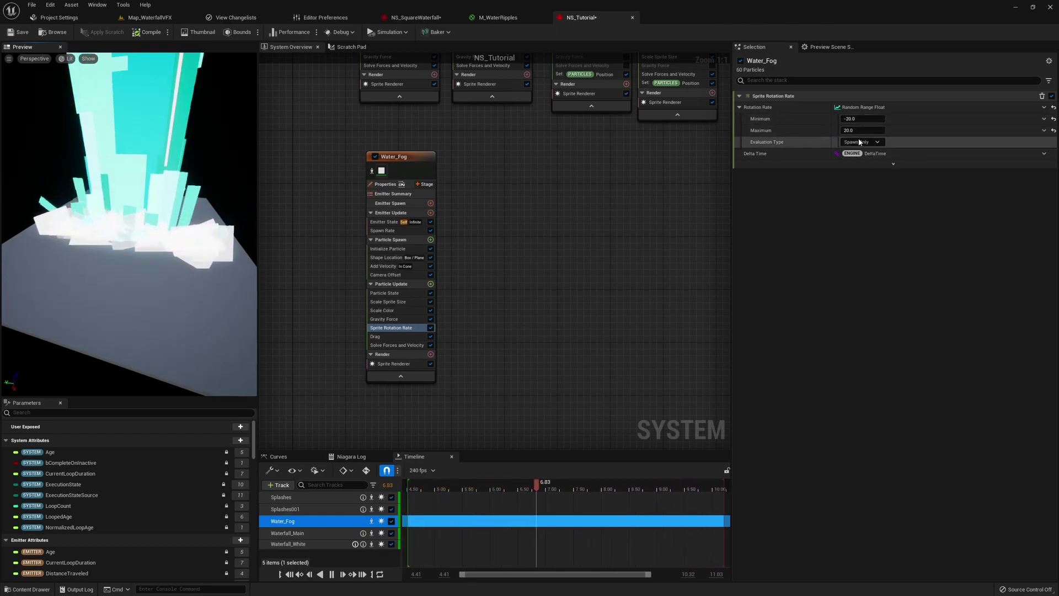
click(380, 337)
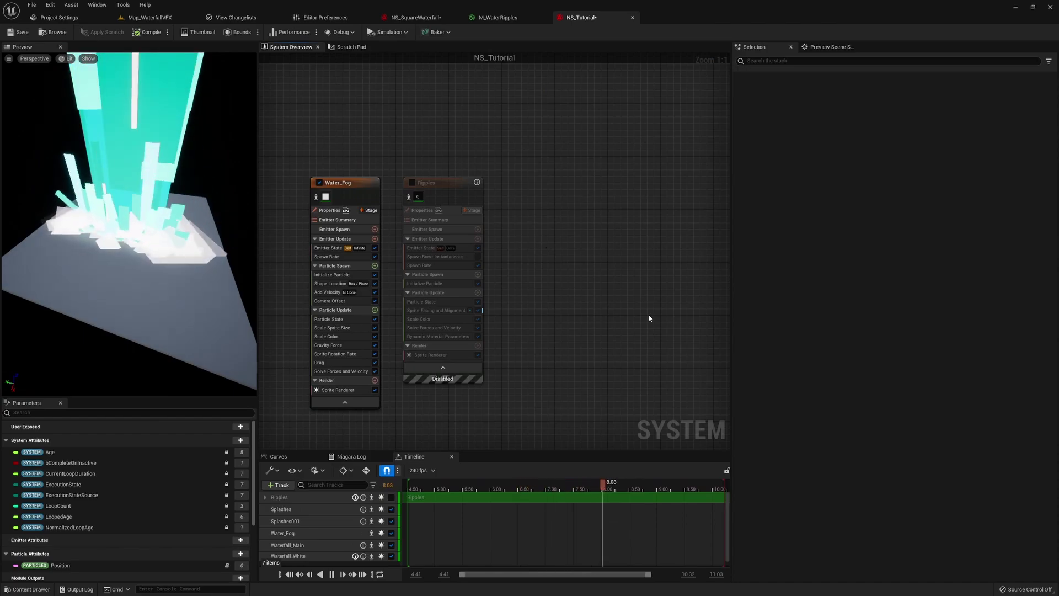
Enable the Ripples emitter and open its Sprite Renderer's M_WaterRipples material.
click(432, 175)
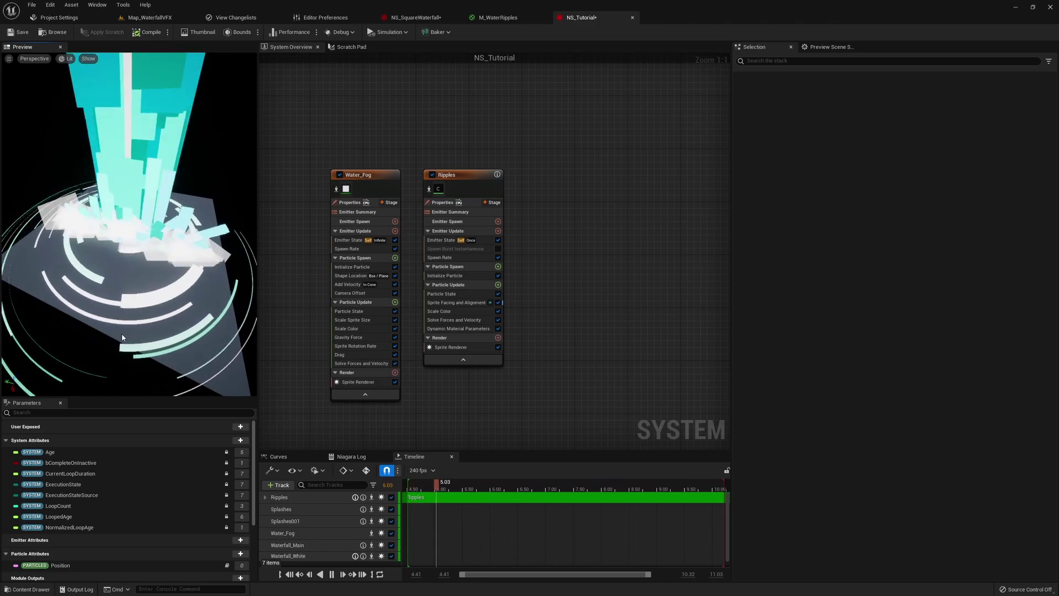
click(451, 347)
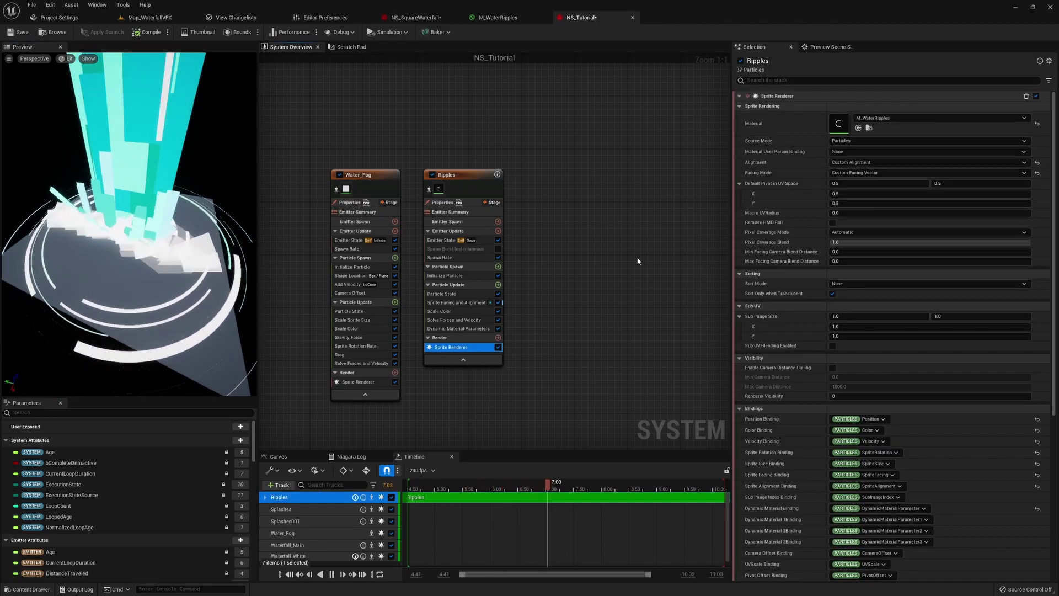
double_click(838, 123)
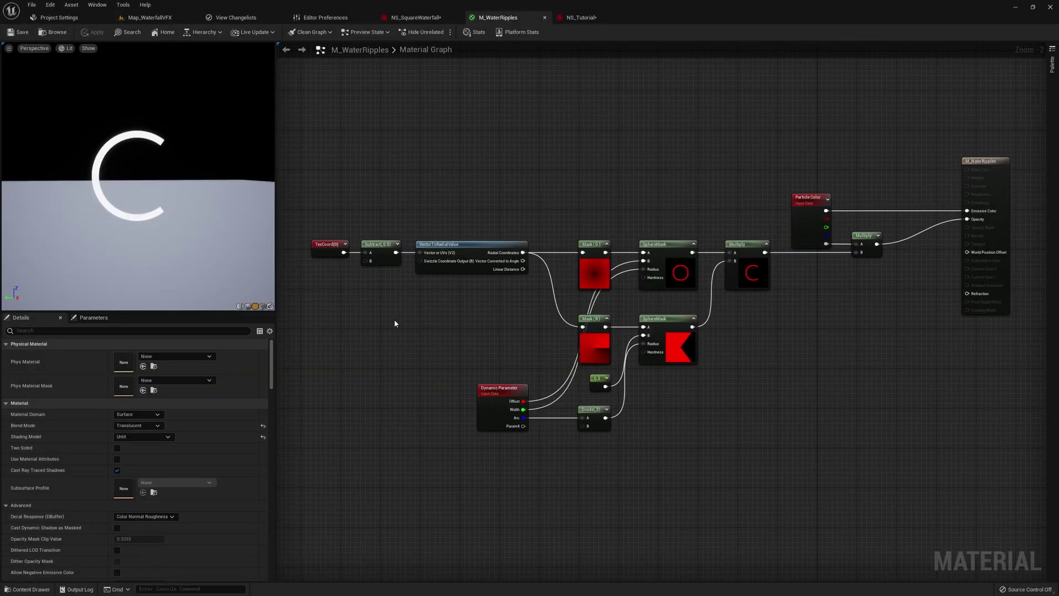
Preview the Mask (G) node's output from the VectorToRadialValue coordinates.
click(492, 256)
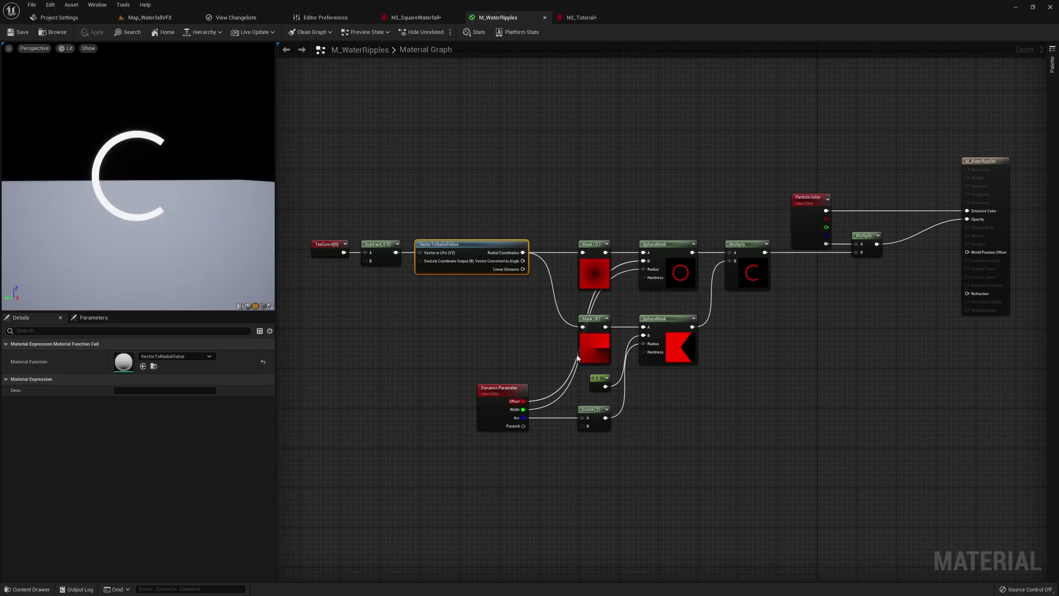
scroll(598, 288, up, 2)
right_click(590, 281)
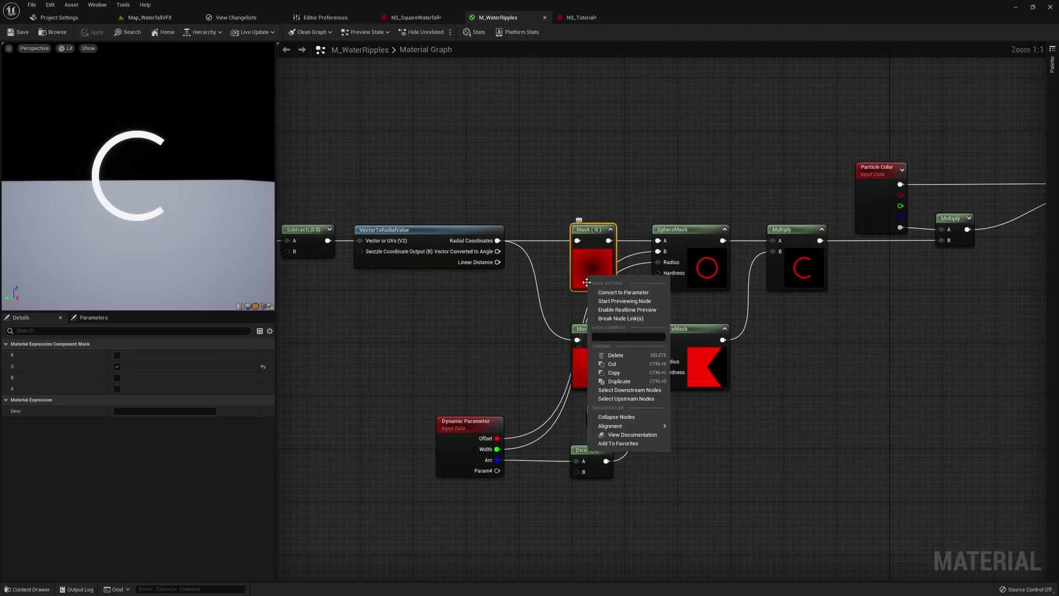
click(624, 301)
drag(104, 155, 128, 130)
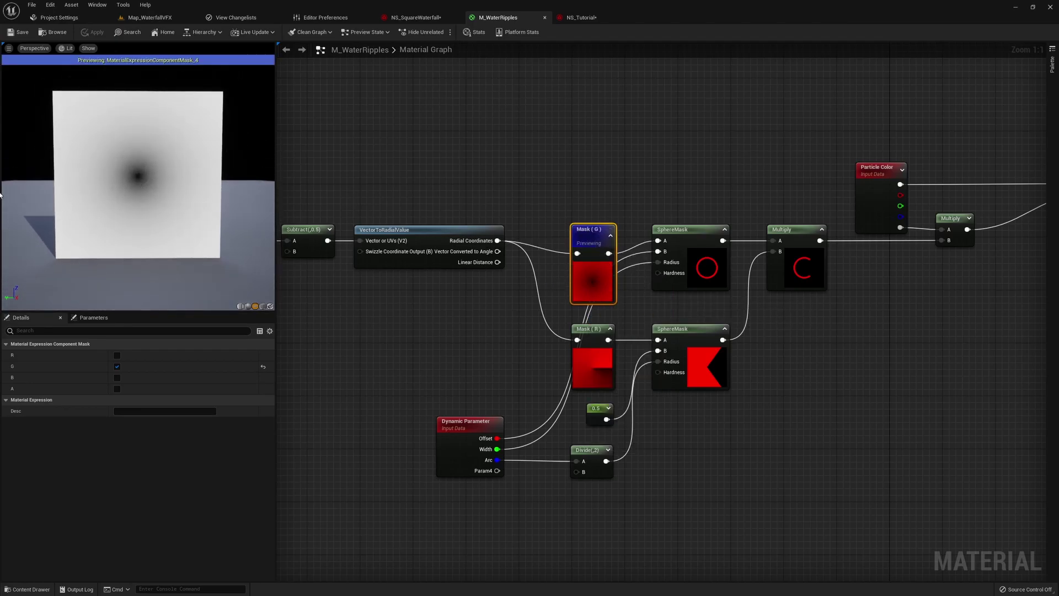
Switch the preview to Mask (R)'s split angular gradient and select the upper SphereMask.
click(588, 329)
key(space)
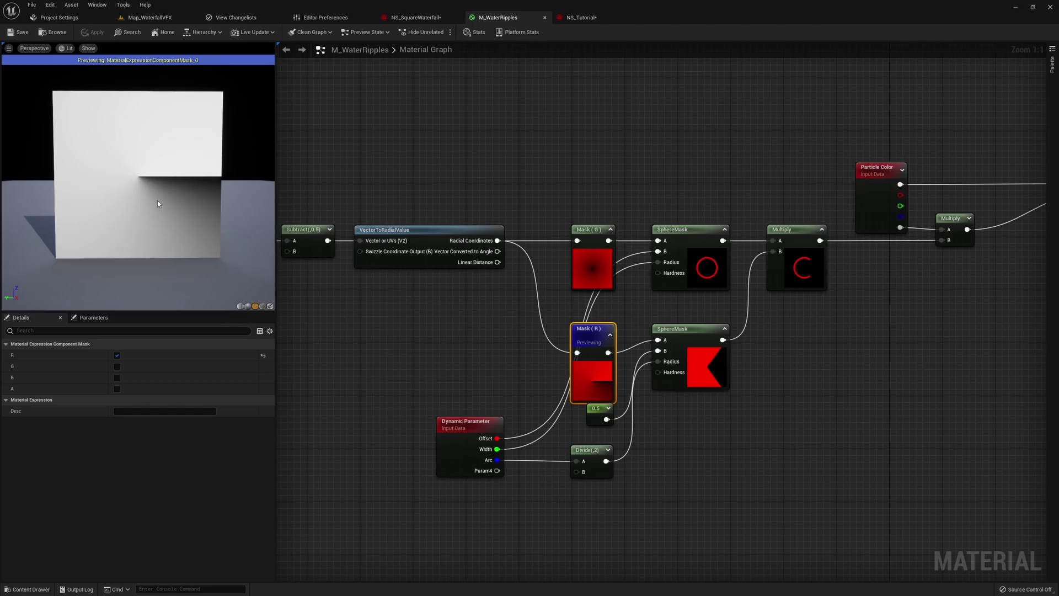
click(634, 199)
click(697, 234)
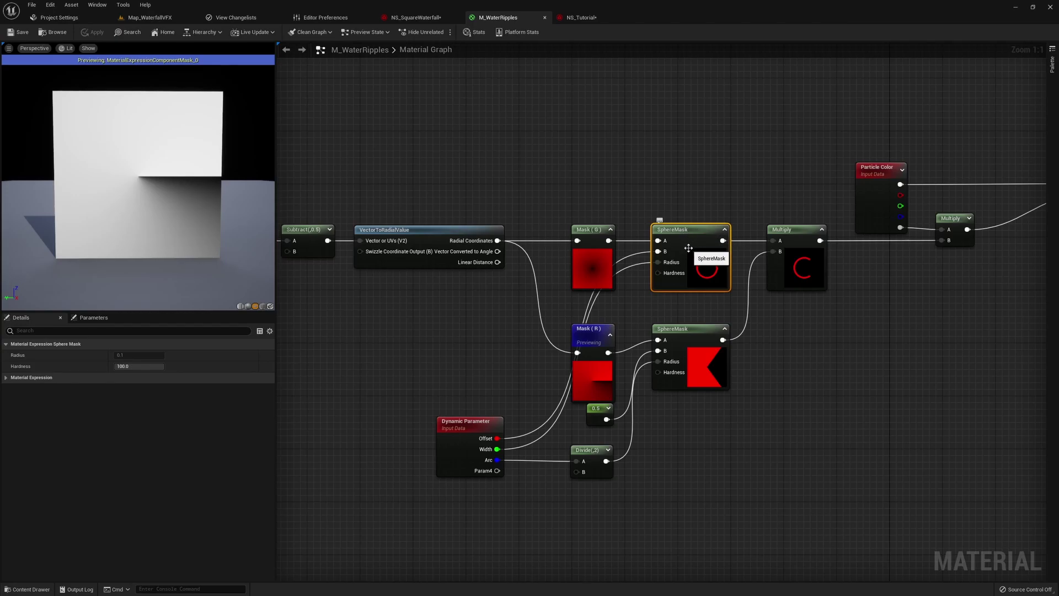
Preview the upper SphereMask's thin white ring (Radius 0.1, Hardness 100).
key(space)
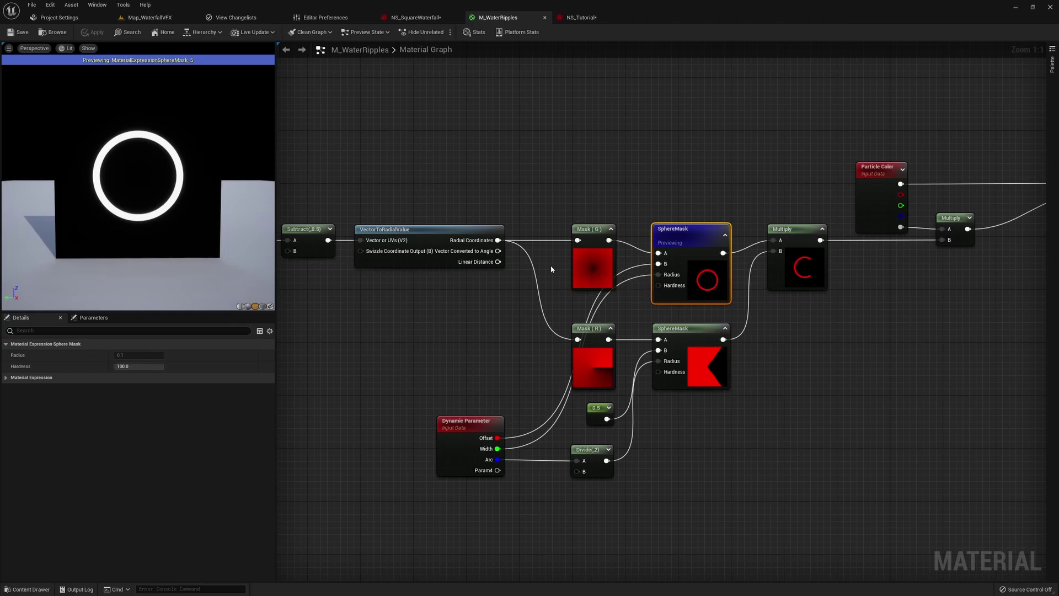
Select the Dynamic Parameter node to show its defaults: Offset 0.25, Width 0.02, Arc 0.7, Param4 1.0.
double_click(659, 264)
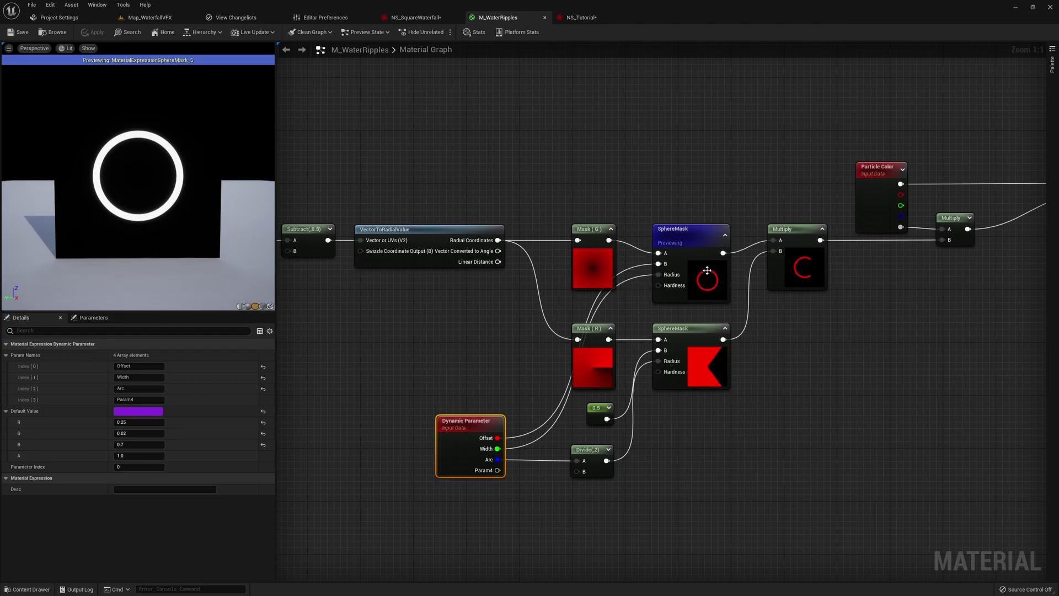
Test a Width default of 0.05, then settle on 0.01 for a thinner ring.
click(592, 268)
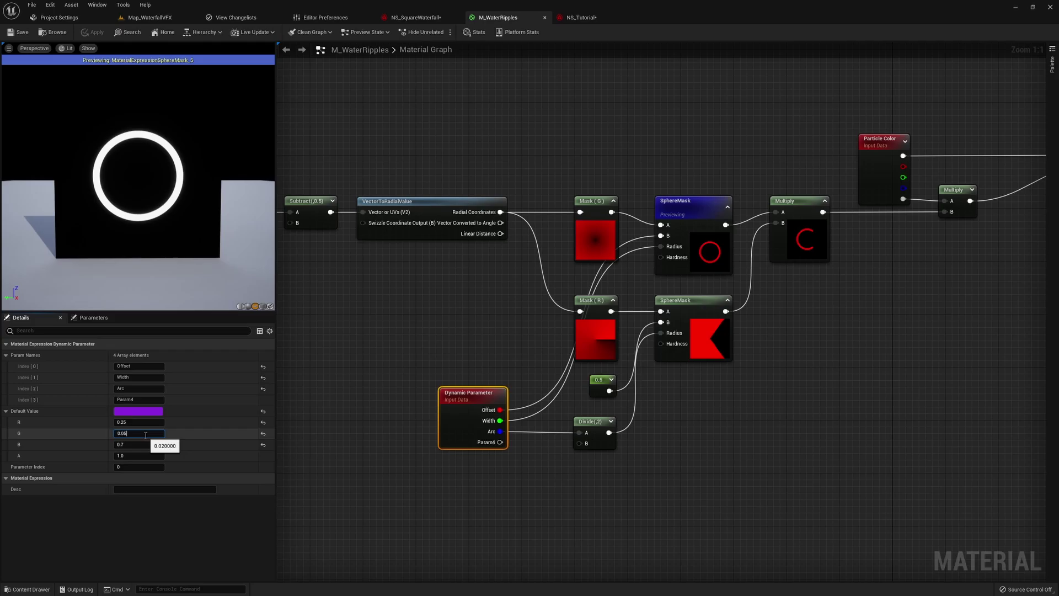
key(Return)
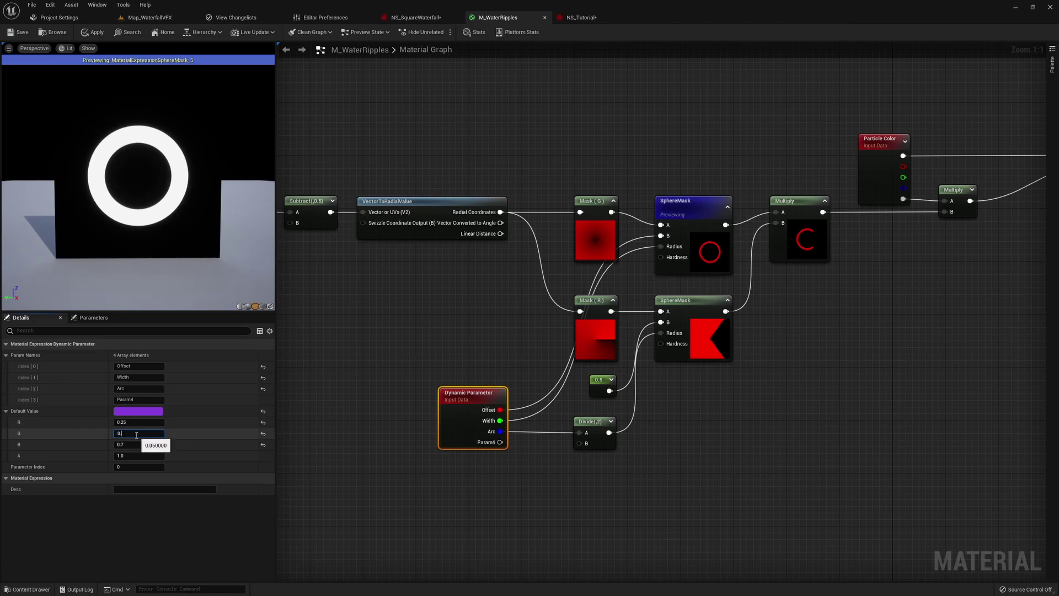
key(Return)
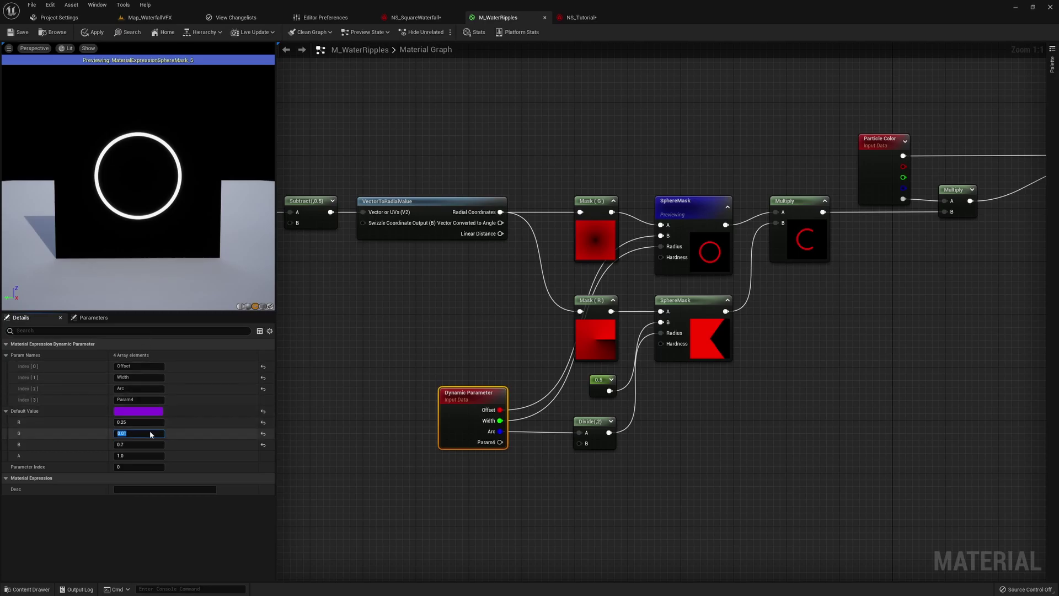
Preview the lower SphereMask's wedge cutout and check the Mask (R) node's channel settings.
right_drag(689, 350, 645, 330)
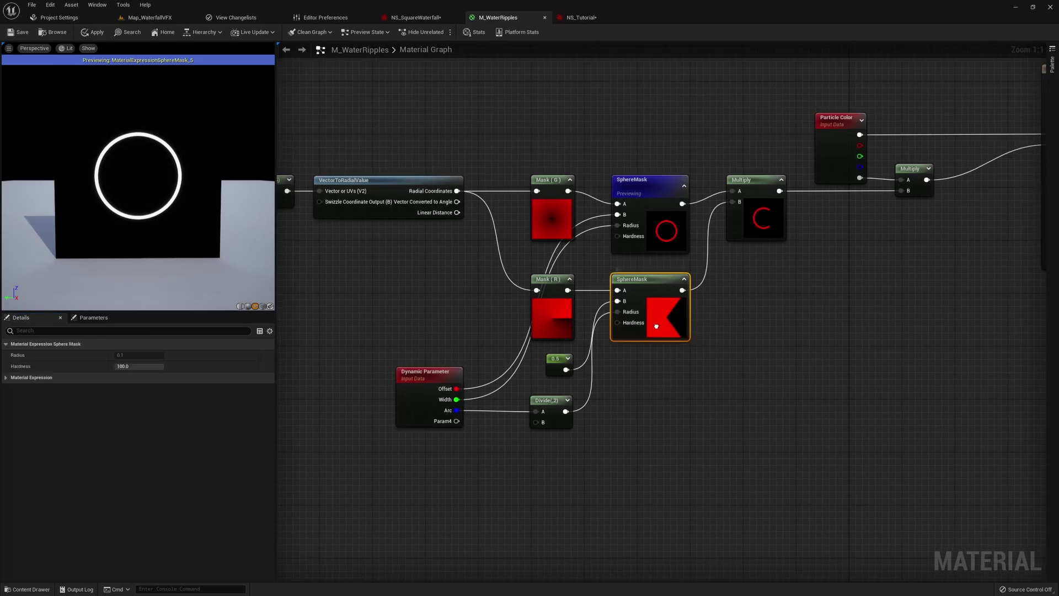
right_click(656, 329)
click(674, 344)
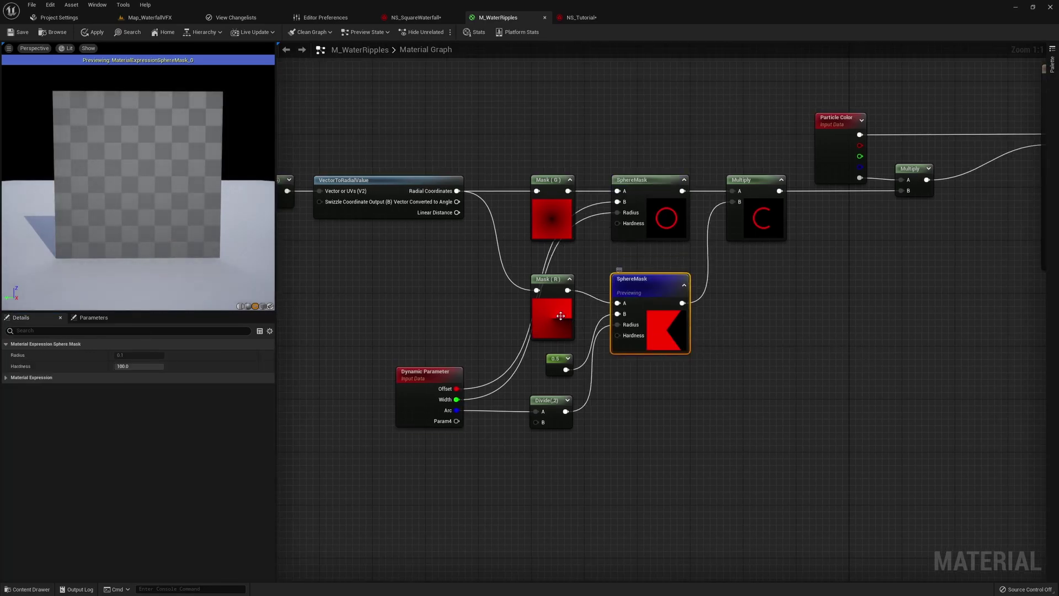
click(542, 286)
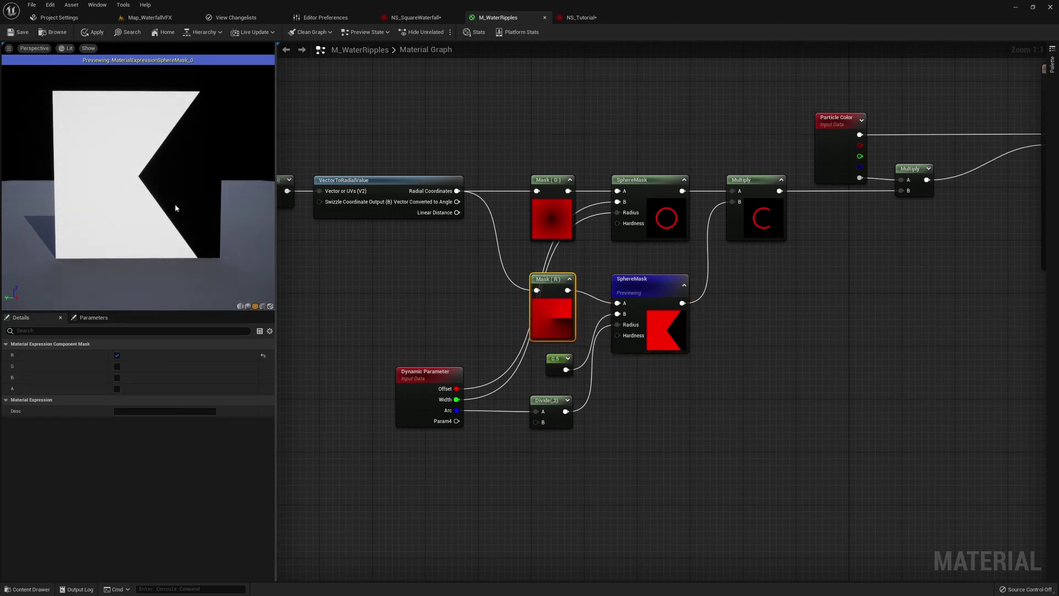
Try Dynamic Parameter Arc (B) defaults of 0.1, 0.2, 0.6 and 0.5.
click(425, 372)
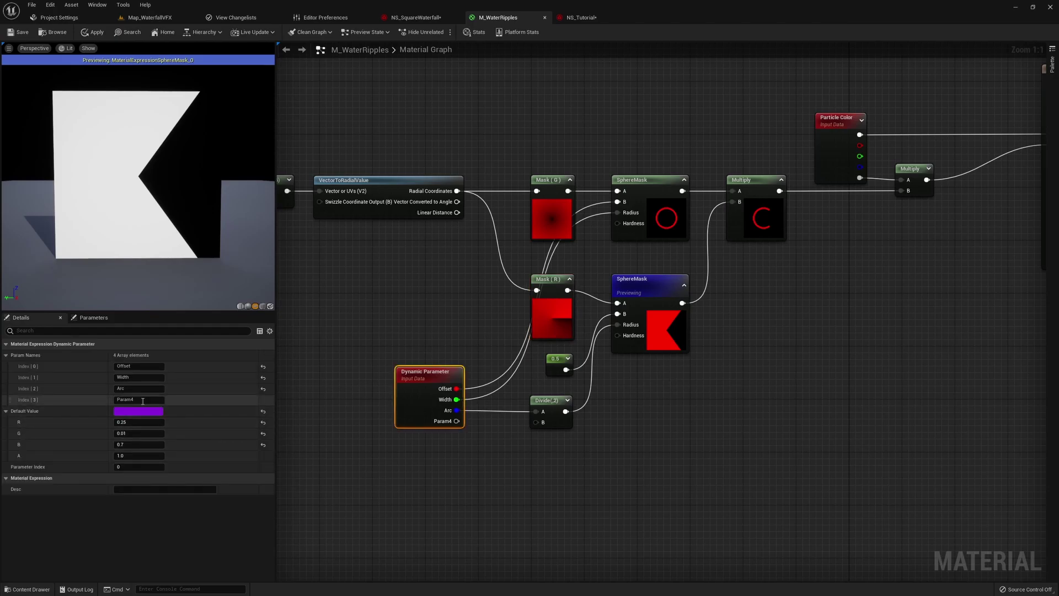
click(134, 444)
text(0)
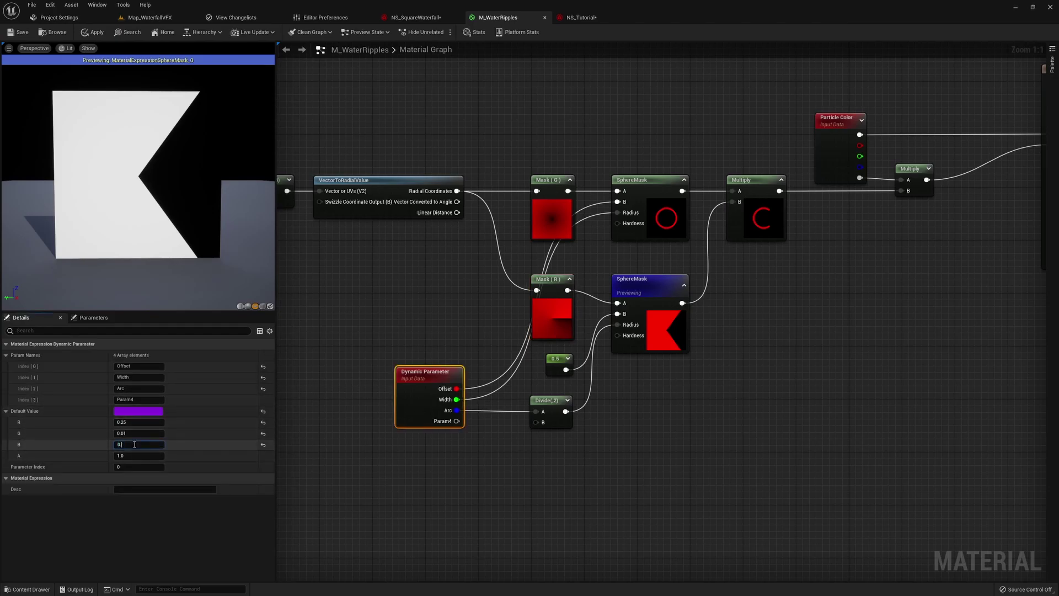
text(.1)
key(Return)
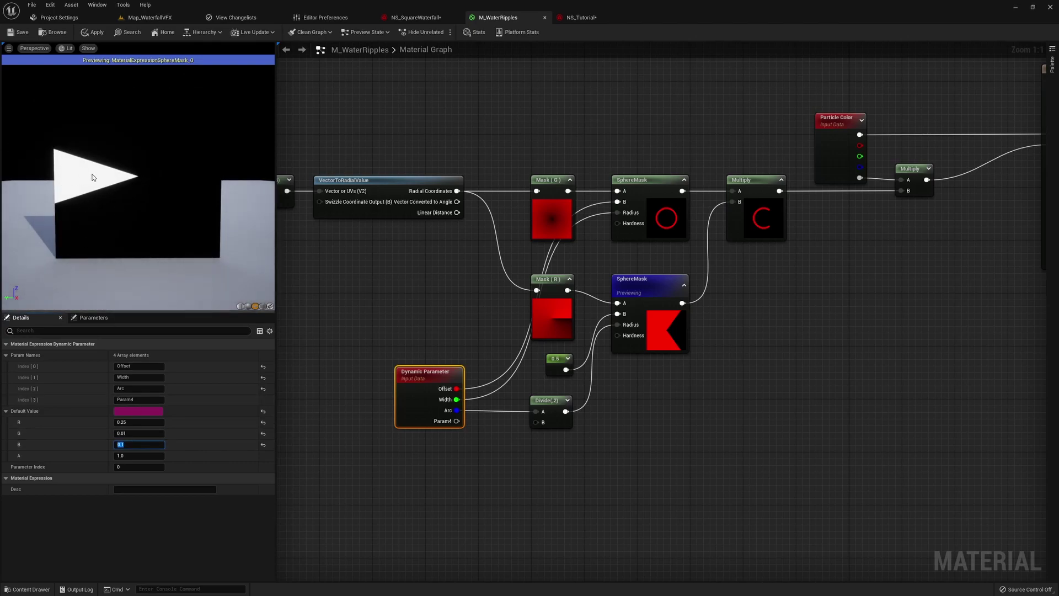
text(0.2)
key(Return)
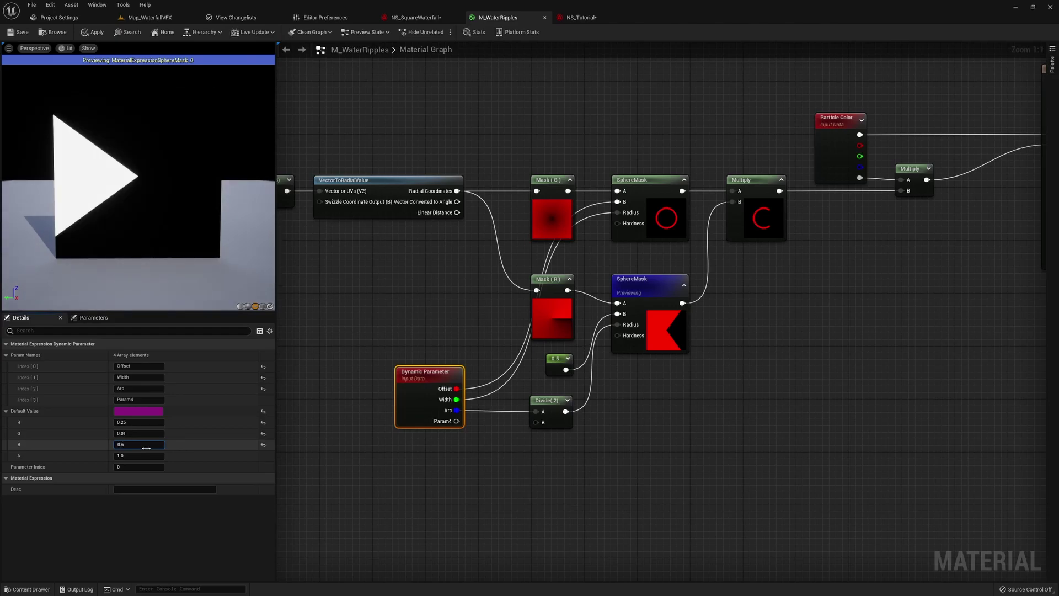
text(0.6)
key(Return)
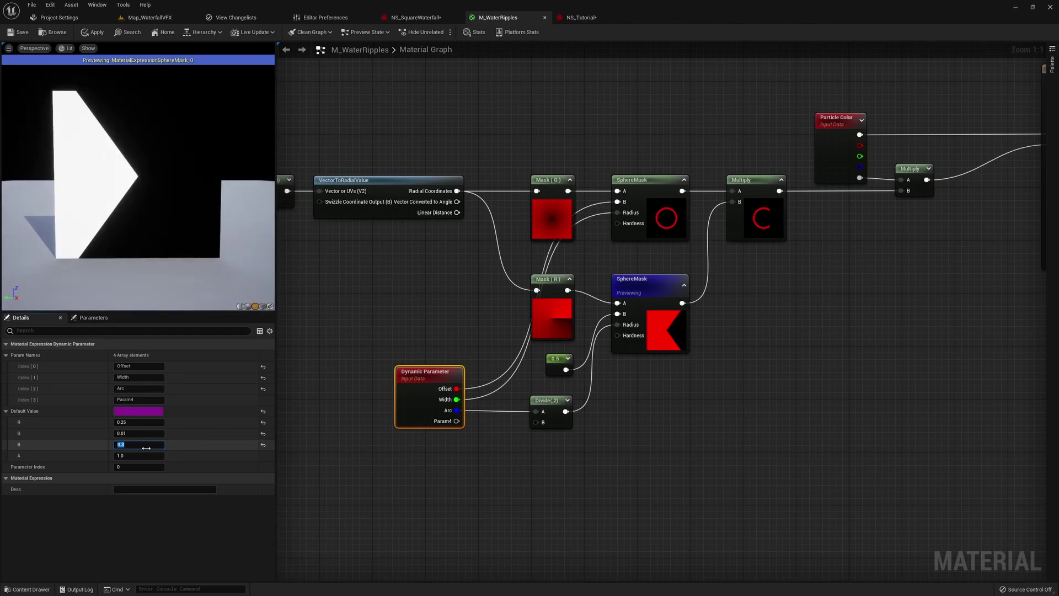
text(0.5)
key(Return)
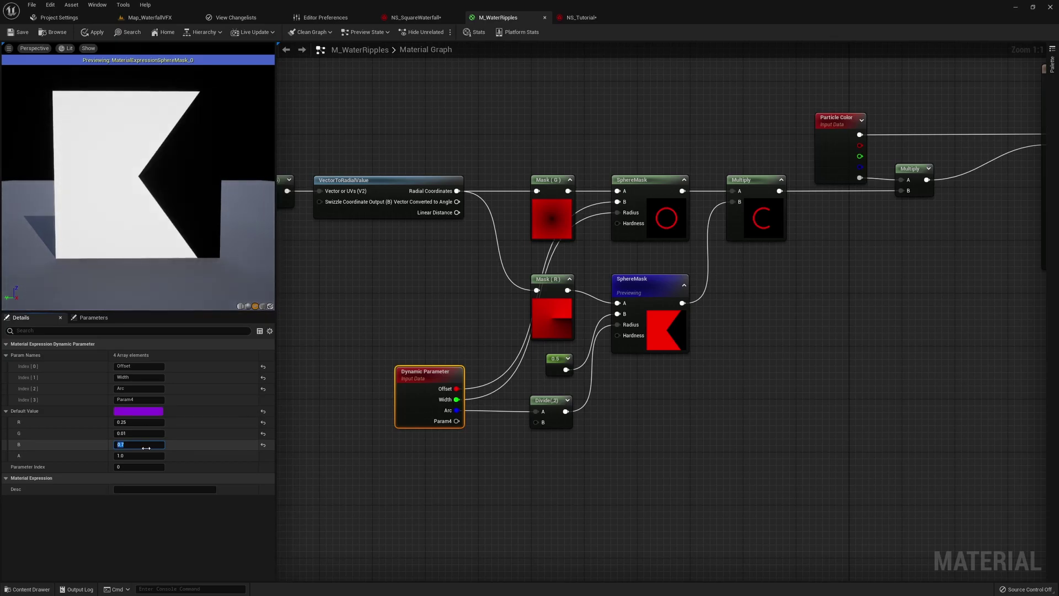
Stop previewing the lower SphereMask so the final C-shaped arc material shows.
click(580, 466)
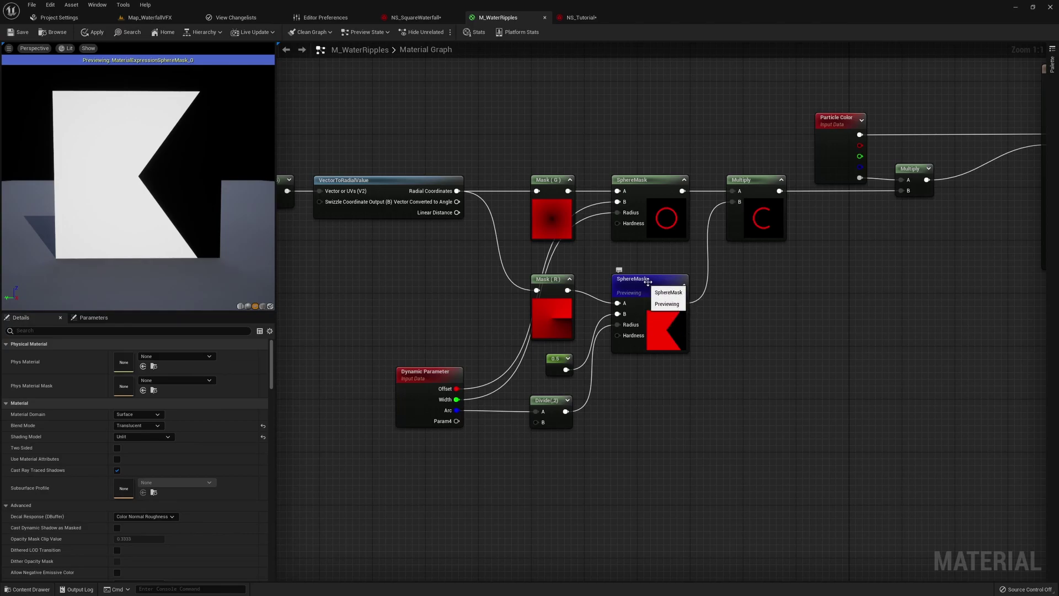
right_click(684, 331)
click(695, 313)
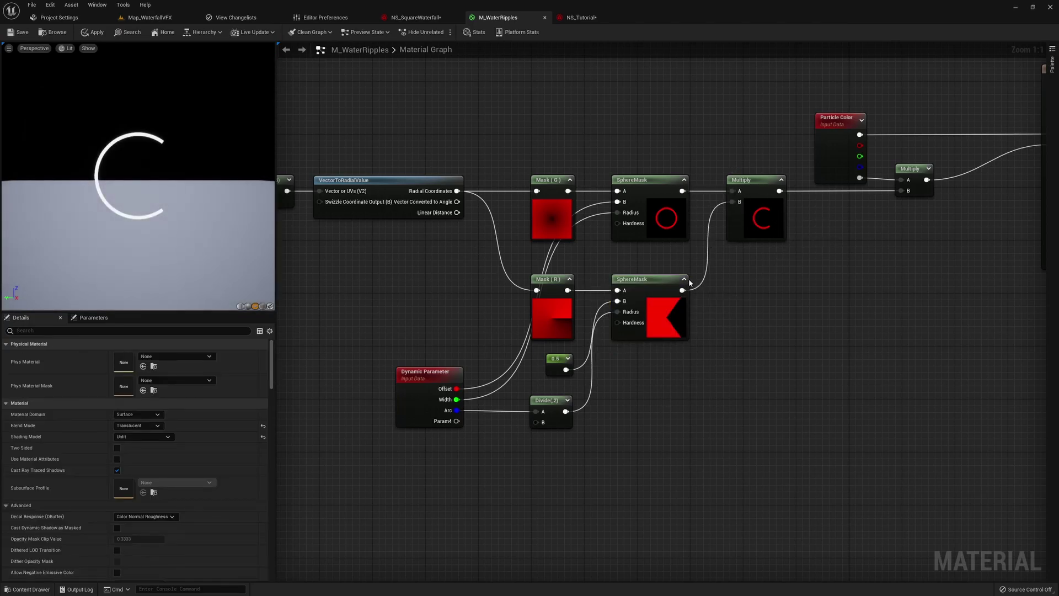
Inspect the upper SphereMask's Radius and Hardness, the Particle Color node and the mask Multiply.
right_drag(799, 241, 669, 270)
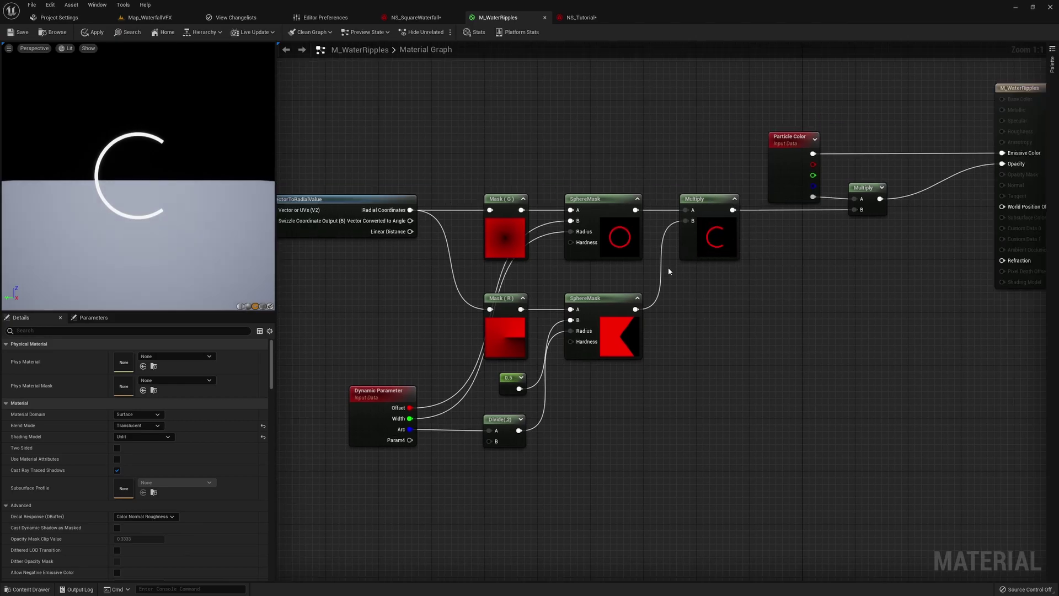
click(617, 241)
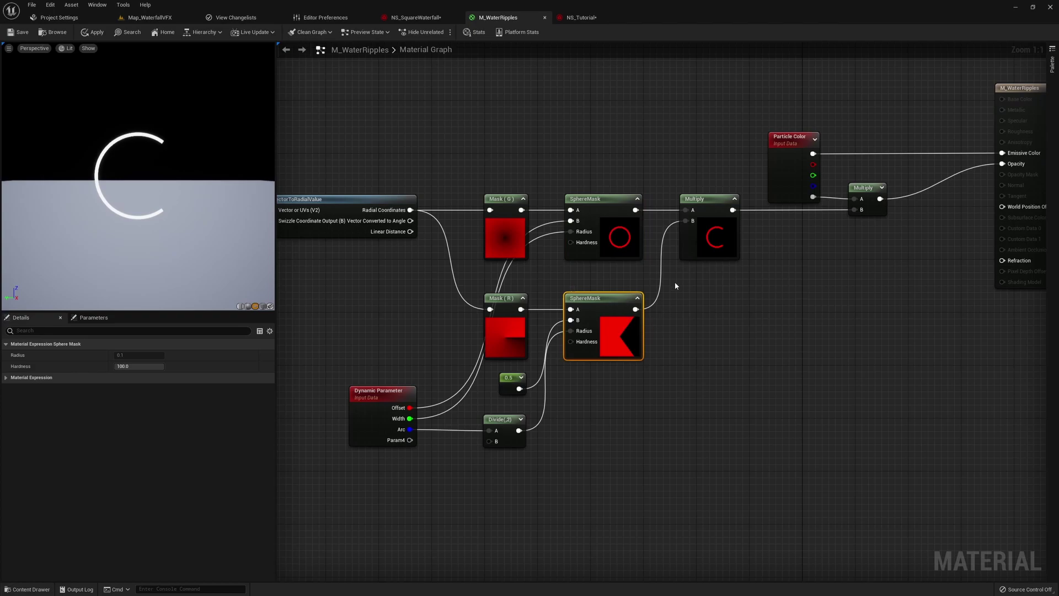
click(794, 409)
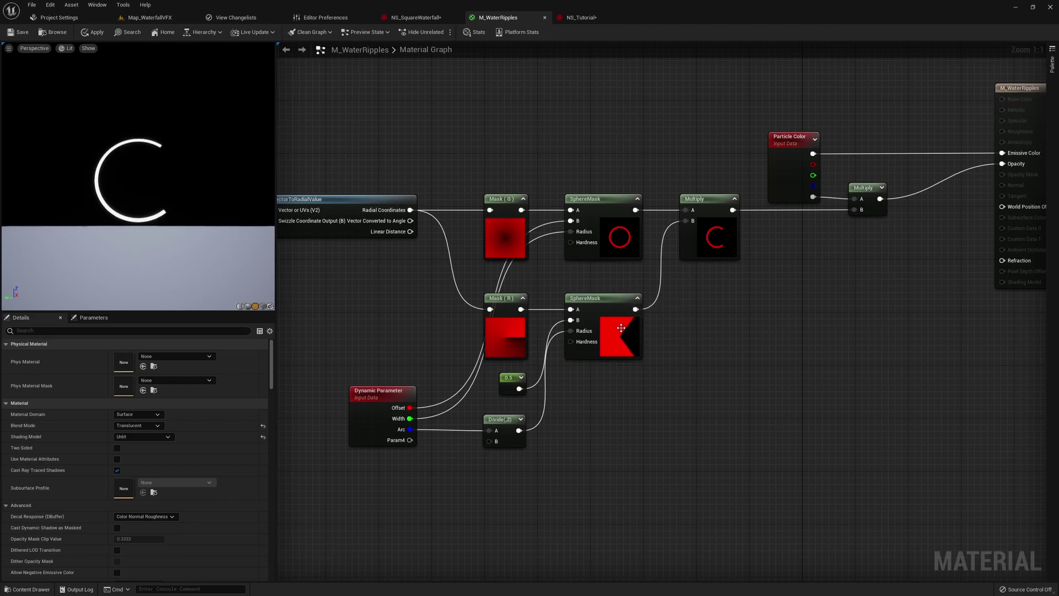
right_drag(996, 157, 911, 196)
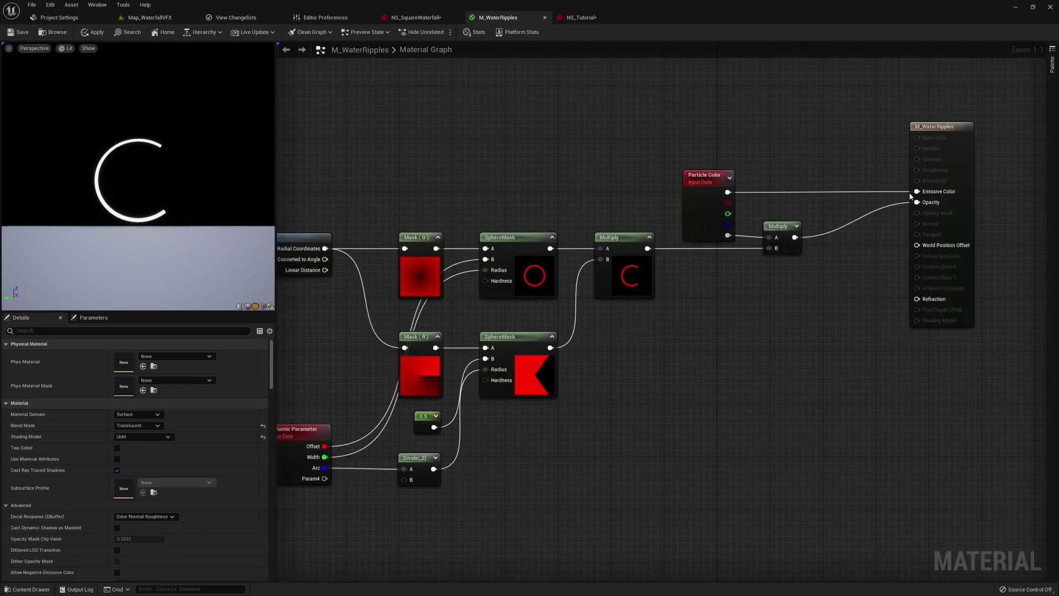
click(726, 188)
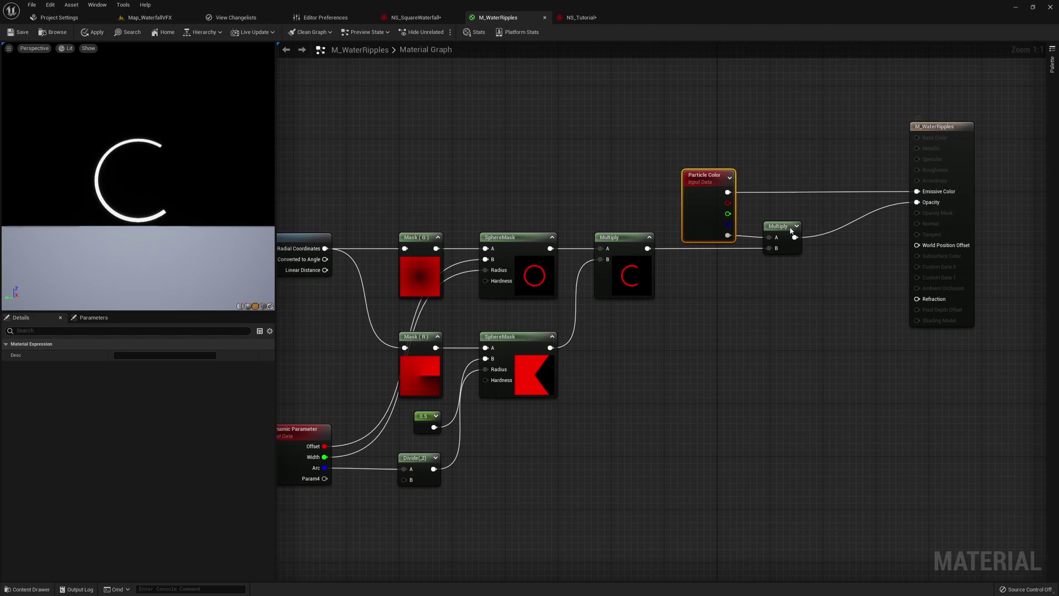
click(642, 271)
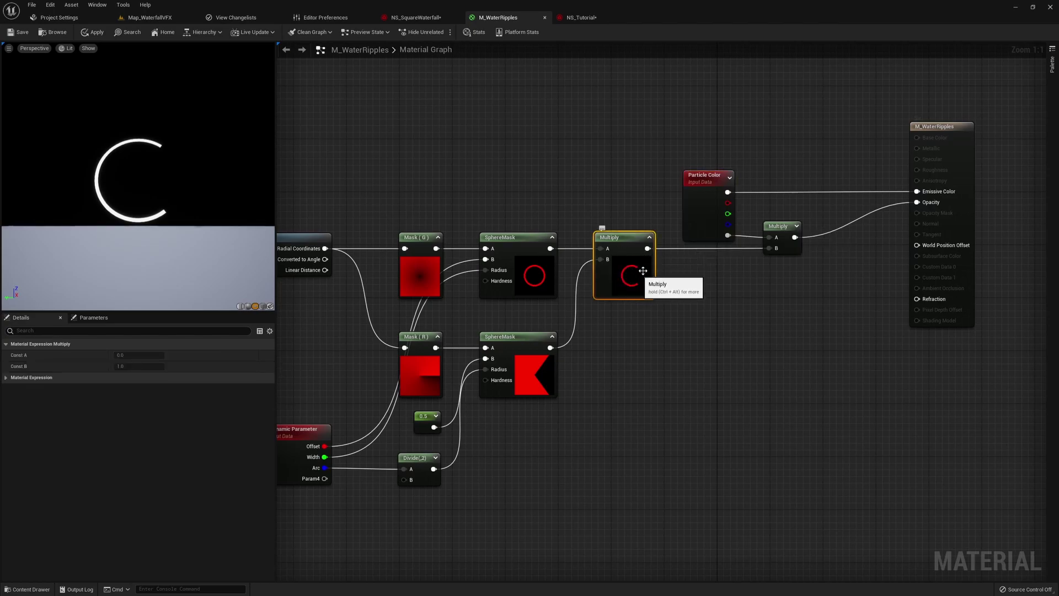
click(716, 240)
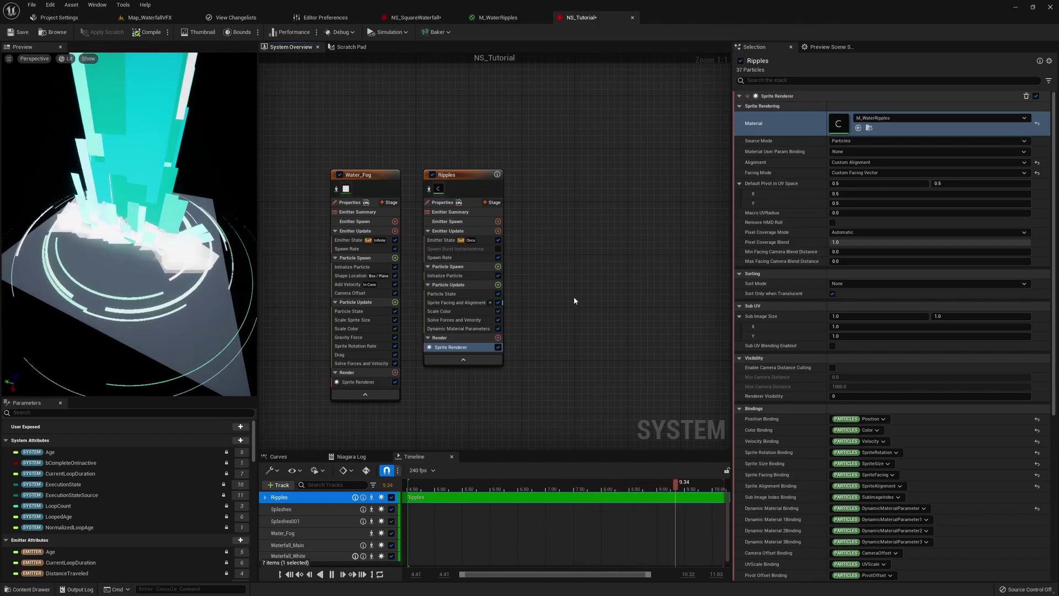
Show Ripples' Spawn Rate and Initialize Particle settings, with the particle preview in wireframe.
mouse_move(456, 330)
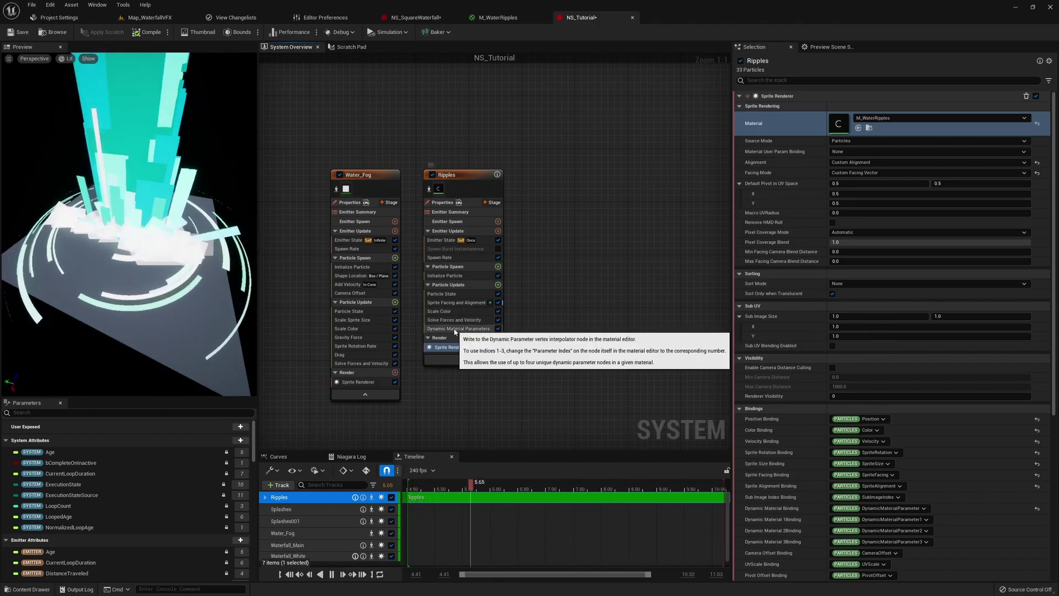
click(459, 174)
click(450, 258)
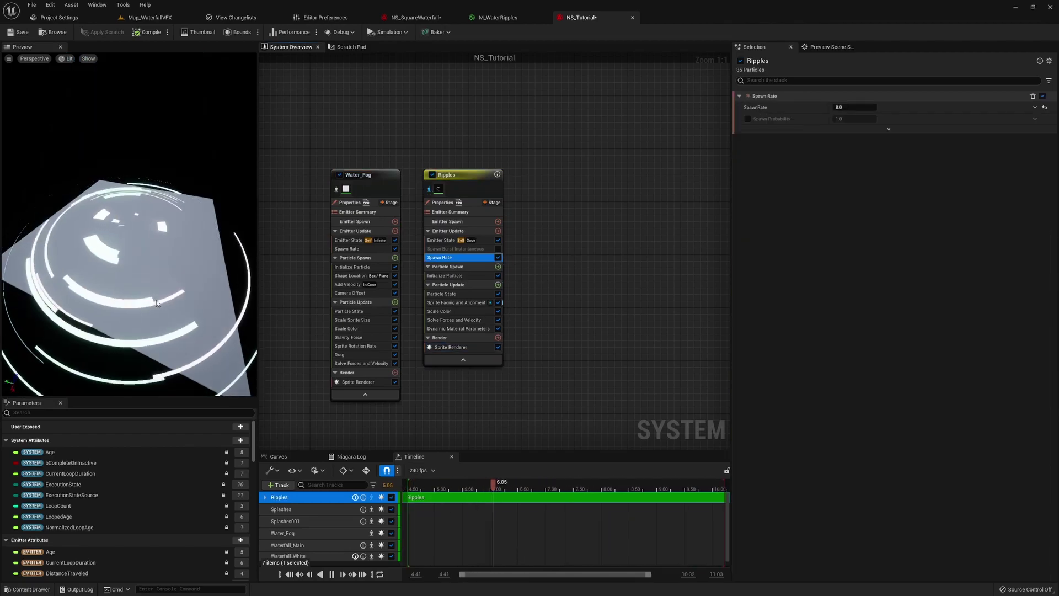
key(alt+2)
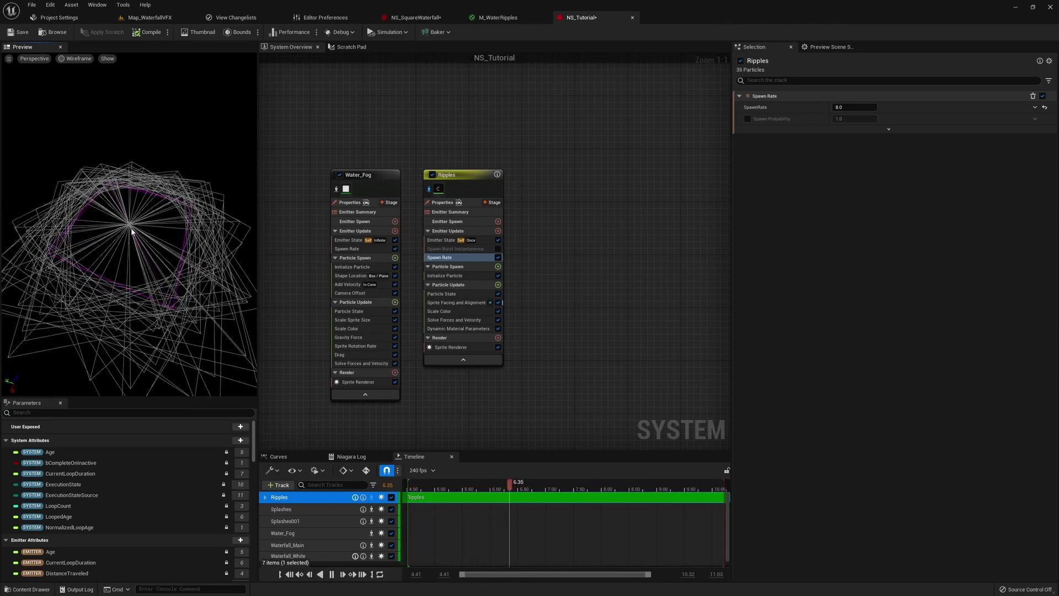
click(445, 276)
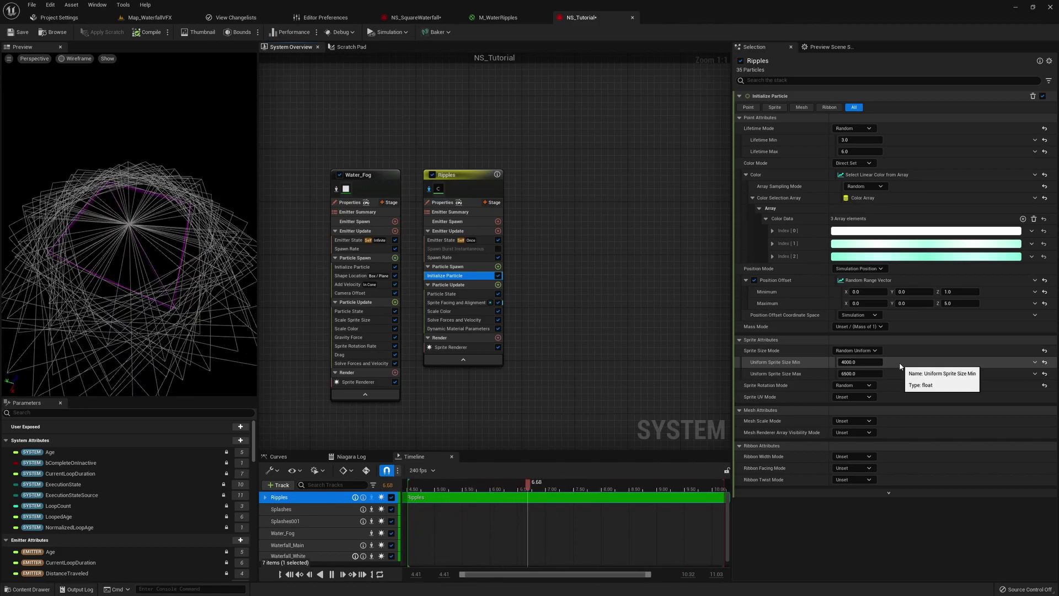
Display Ripples' Scale Color alpha curve enlarged, fading from 1 to 0 over NormalizedAge.
click(456, 303)
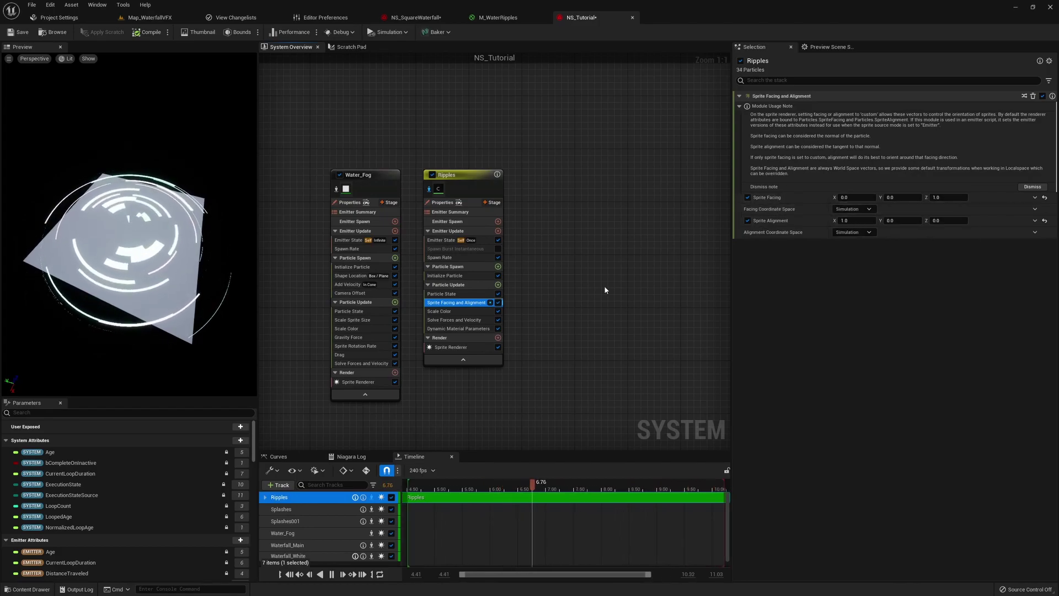
click(441, 311)
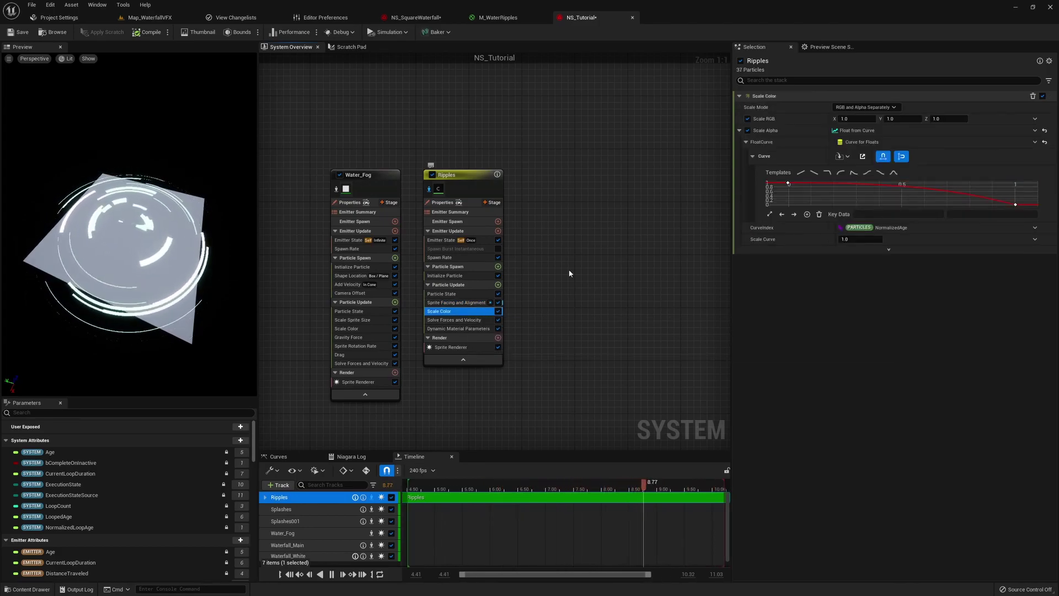
drag(911, 219, 918, 411)
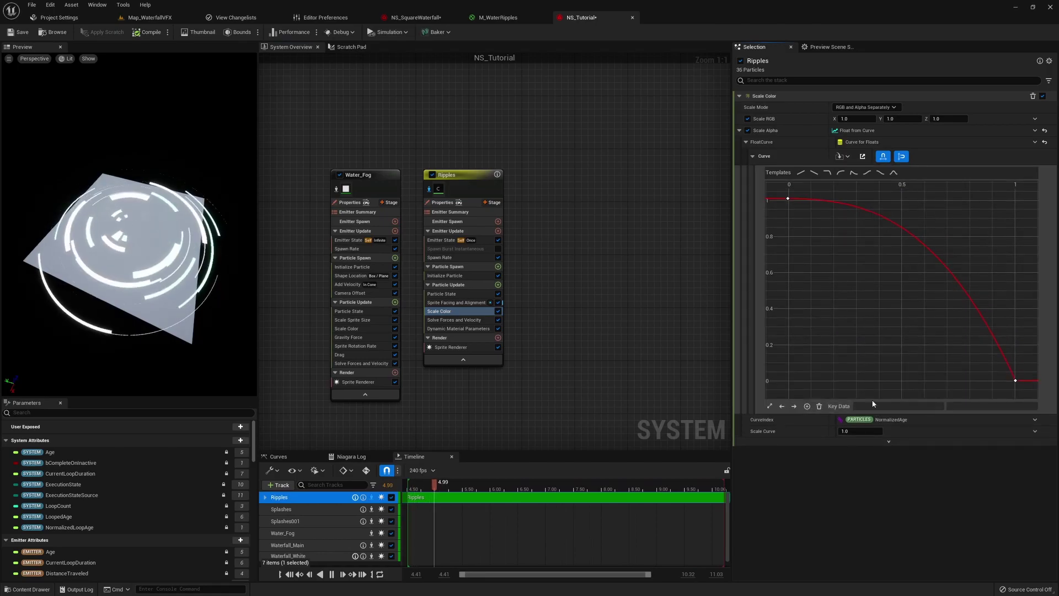
Enlarge Ripples' Offset curve and try Scale Curve values 0.5, 0.25, 0.5 before keeping 0.45.
click(440, 328)
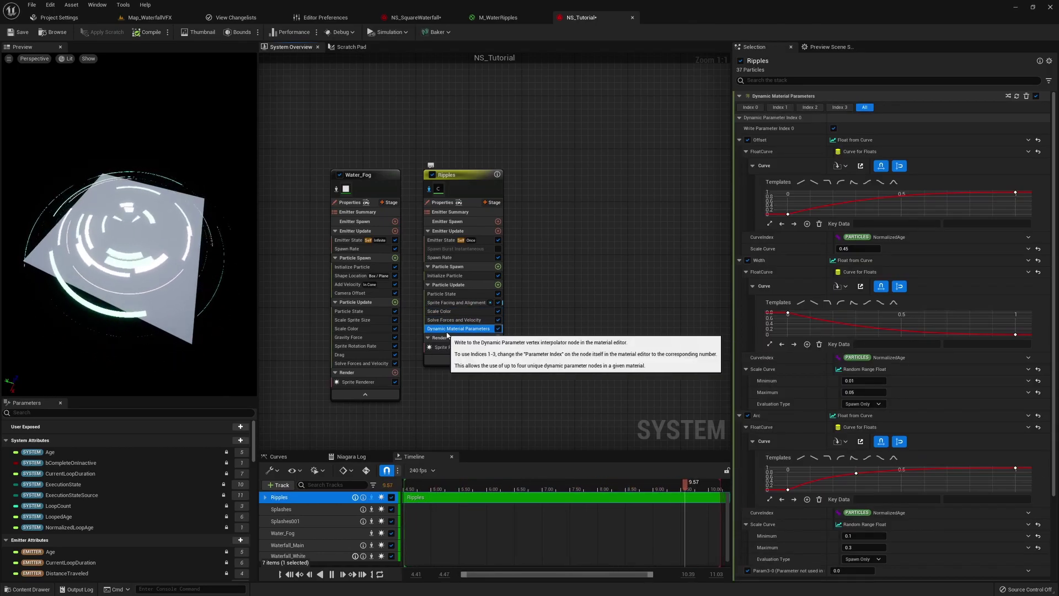
drag(904, 232, 903, 387)
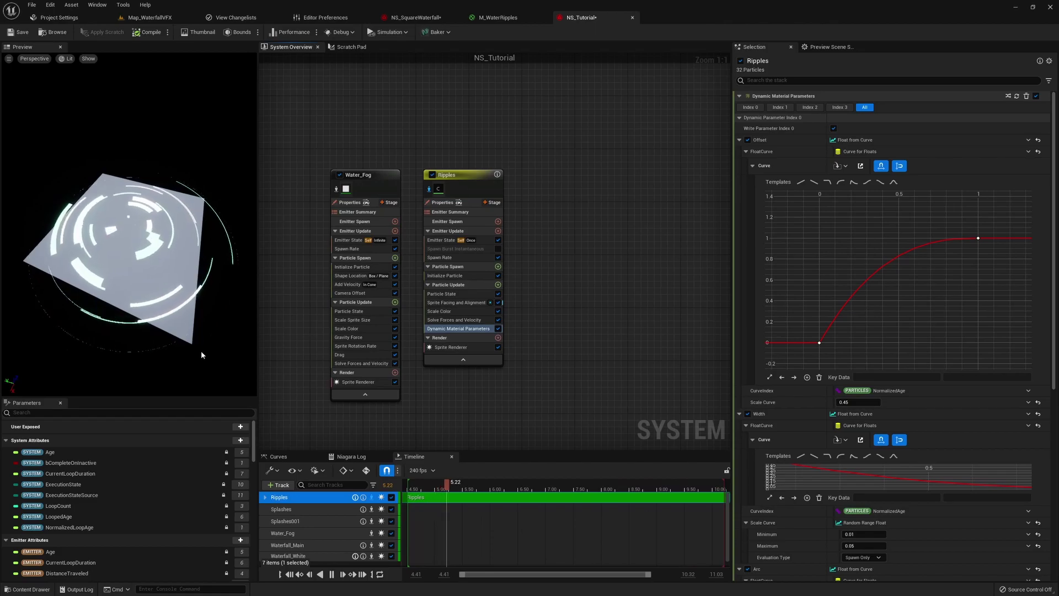
click(870, 404)
text(0.5)
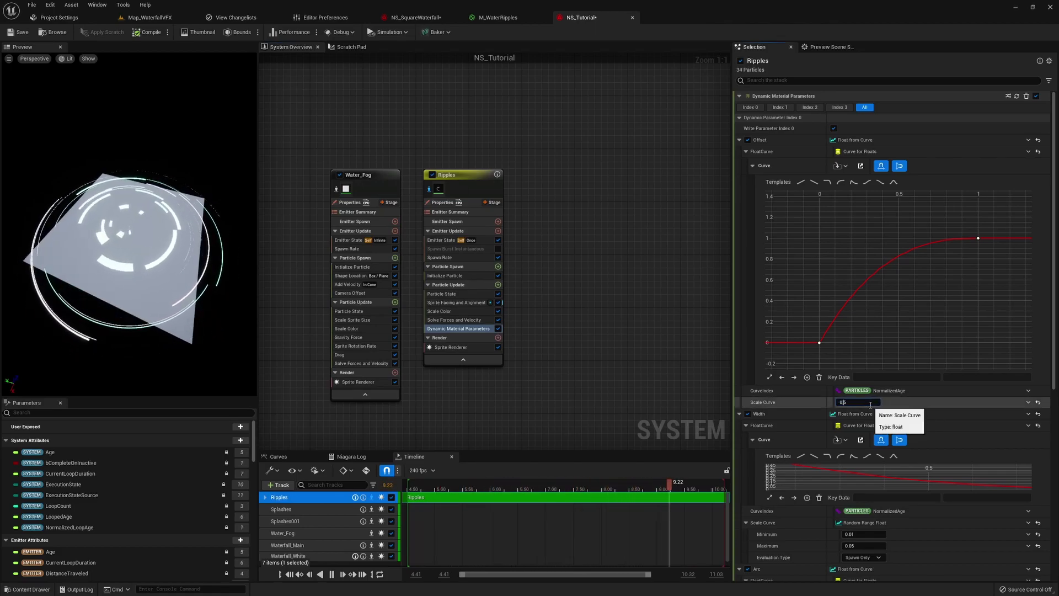
key(BackSpace)
text(25)
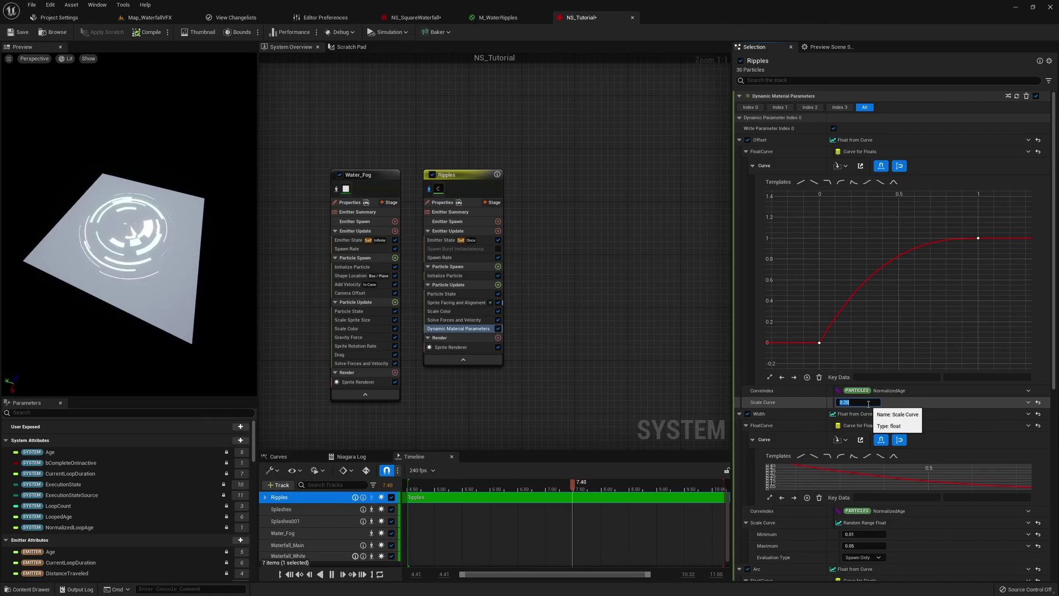
text(.5)
key(Return)
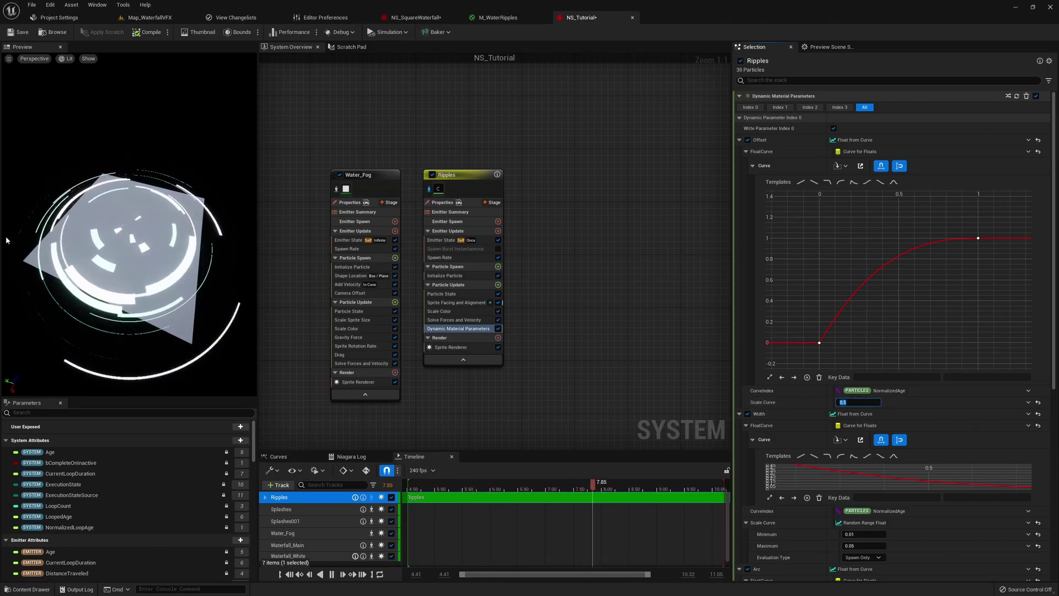
text(0.45)
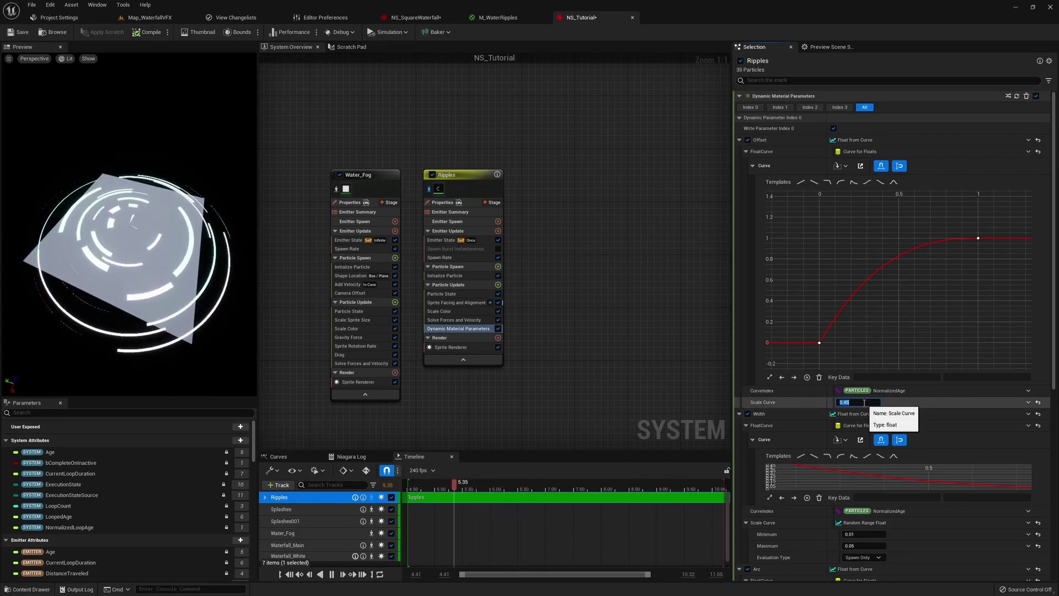
key(Return)
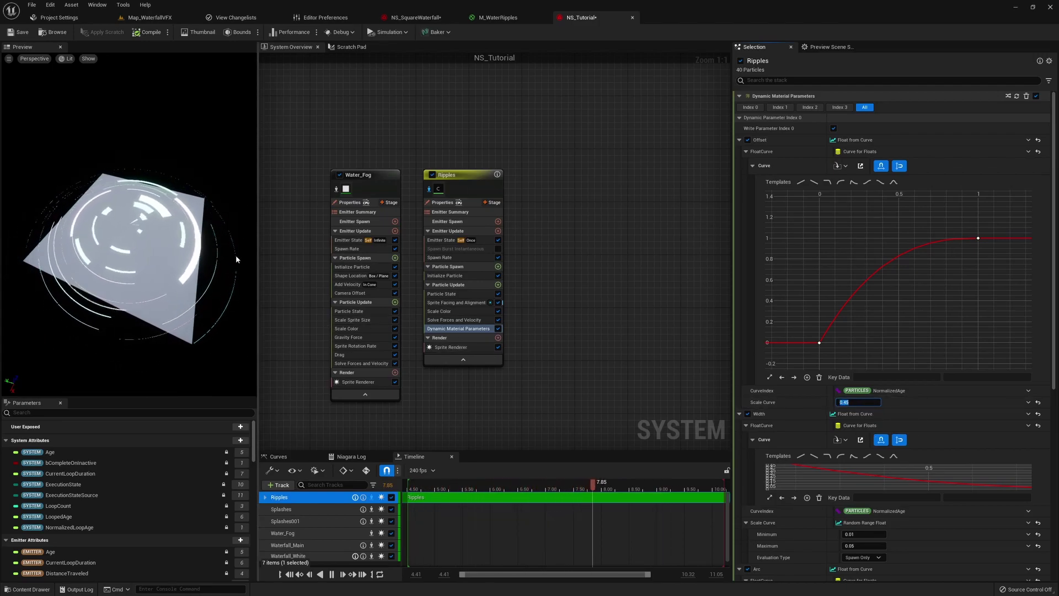
Show the Ripples Width curve graph at full height.
scroll(922, 386, down, 3)
click(882, 420)
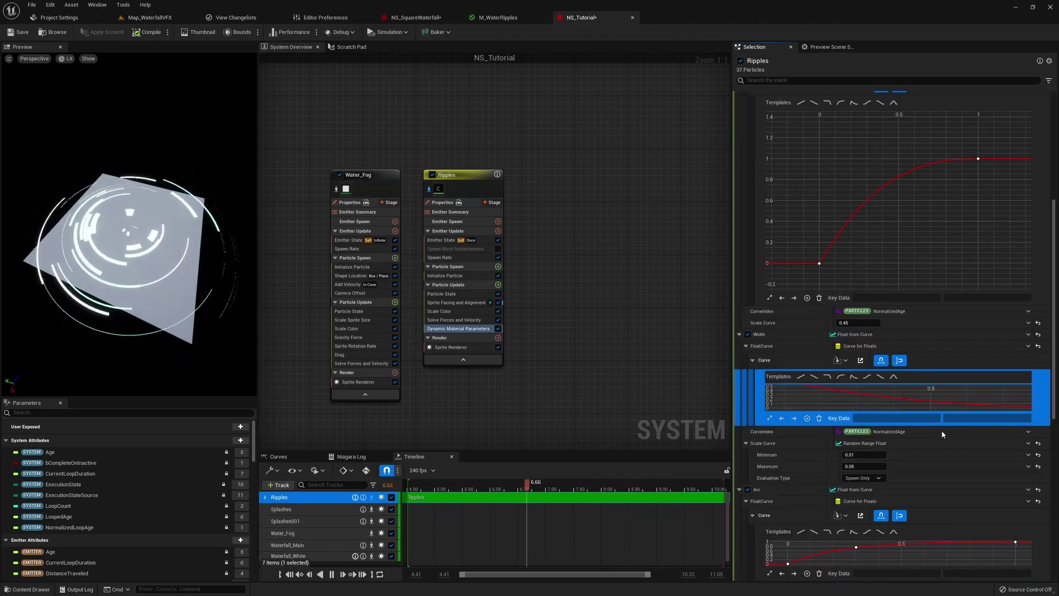
drag(886, 424, 871, 526)
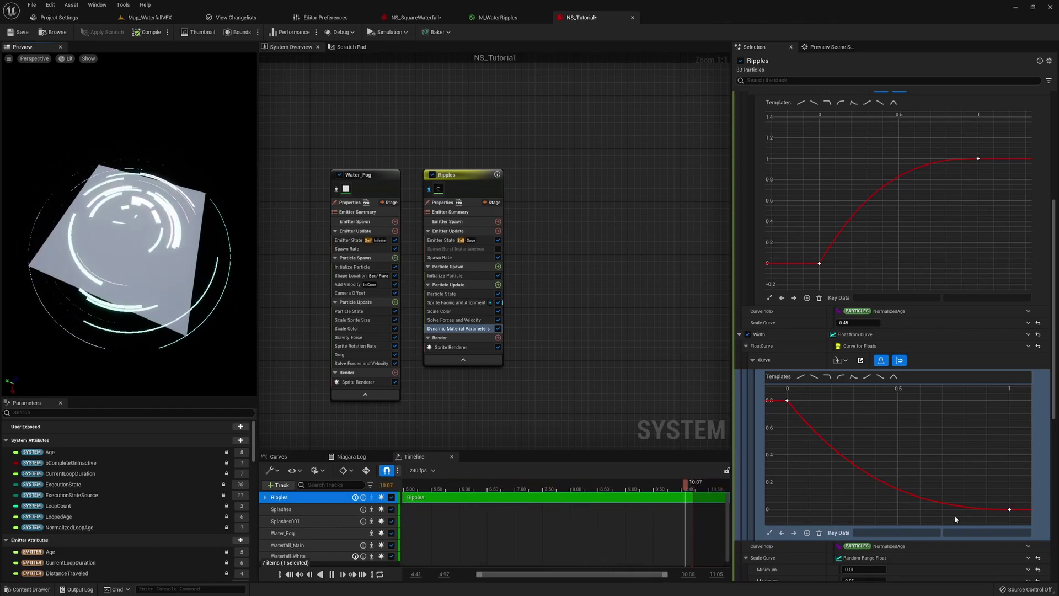
Raise the Arc scale maximum to 1.0, then set it to 0.3.
scroll(981, 537, down, 4)
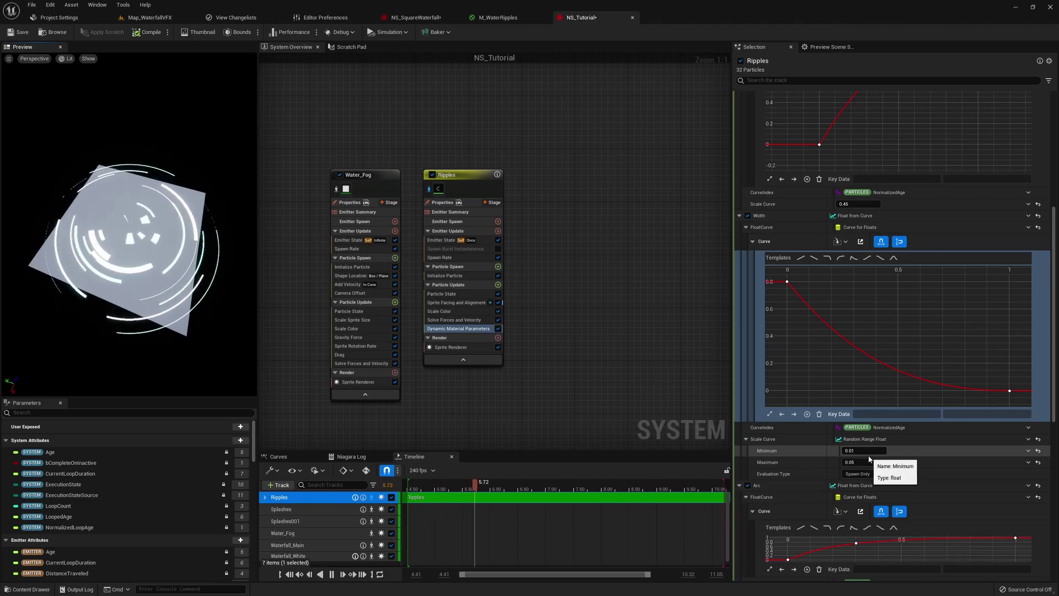
scroll(938, 474, down, 5)
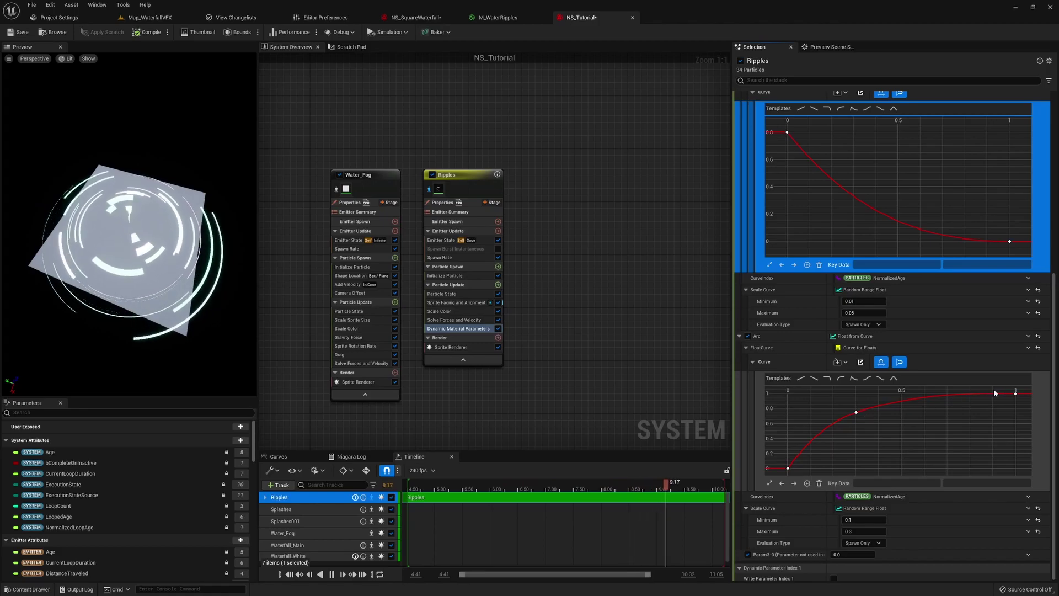
drag(866, 530, 879, 533)
click(878, 533)
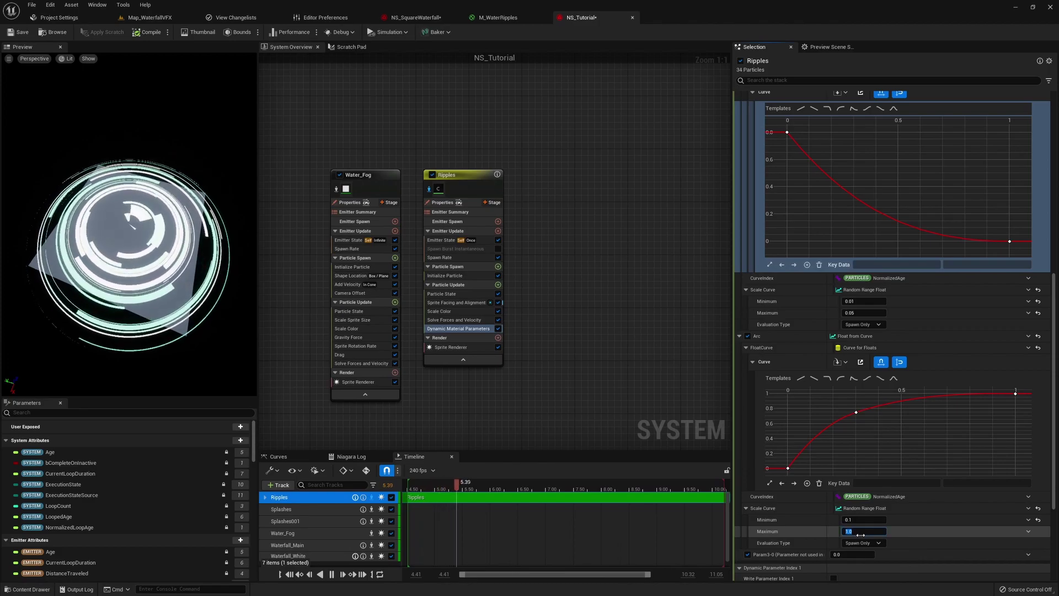
text(0.3)
key(Return)
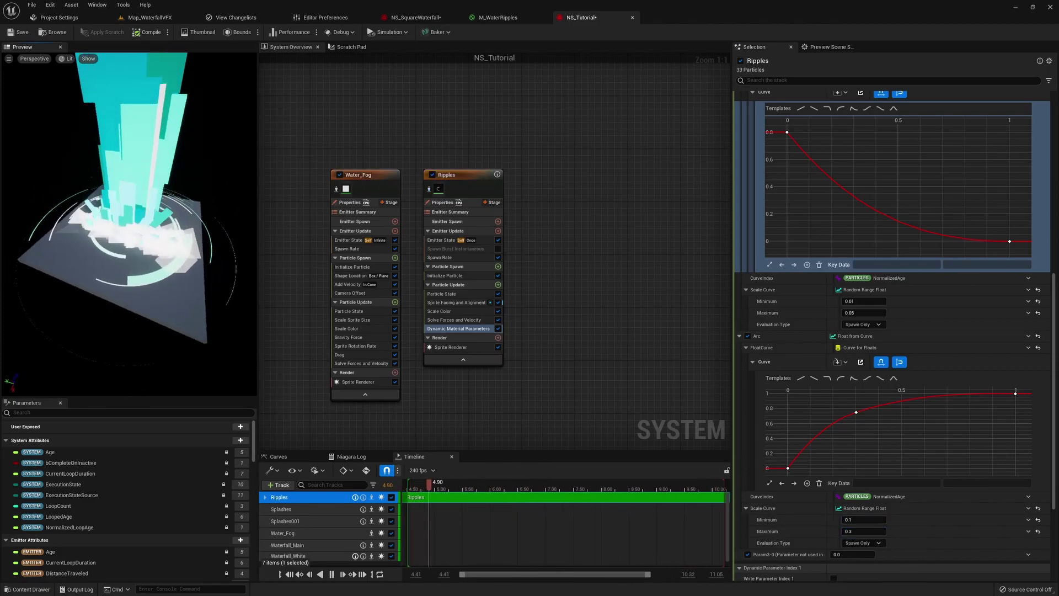
Orbit around the waterfall ripples in the preview, then switch to the NS_SquareWaterfall system.
mouse_move(121, 301)
mouse_down()
mouse_move(154, 301)
mouse_move(161, 320)
mouse_move(115, 316)
mouse_up()
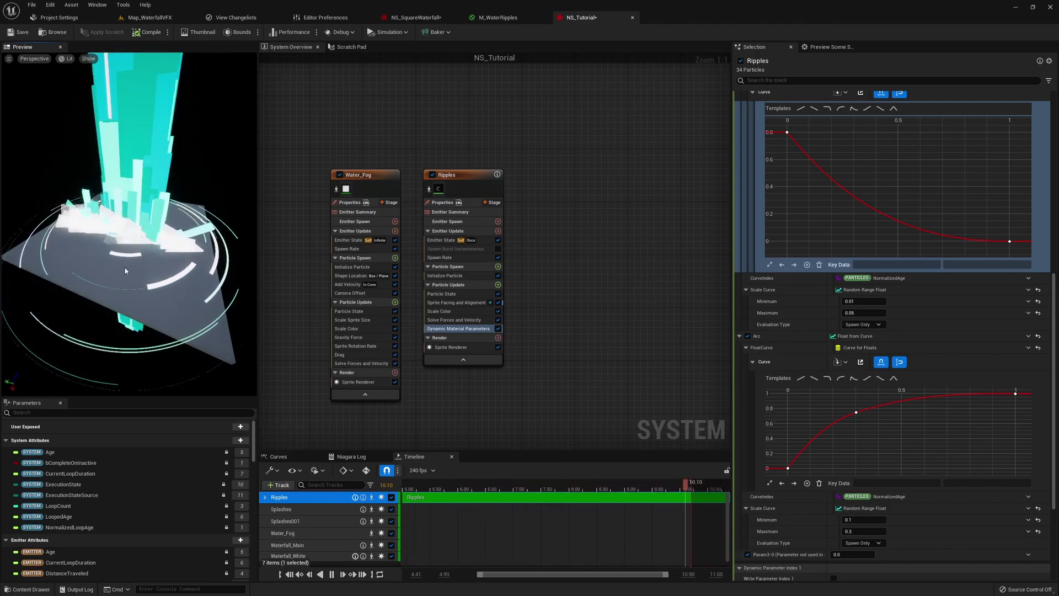
drag(210, 193, 113, 256)
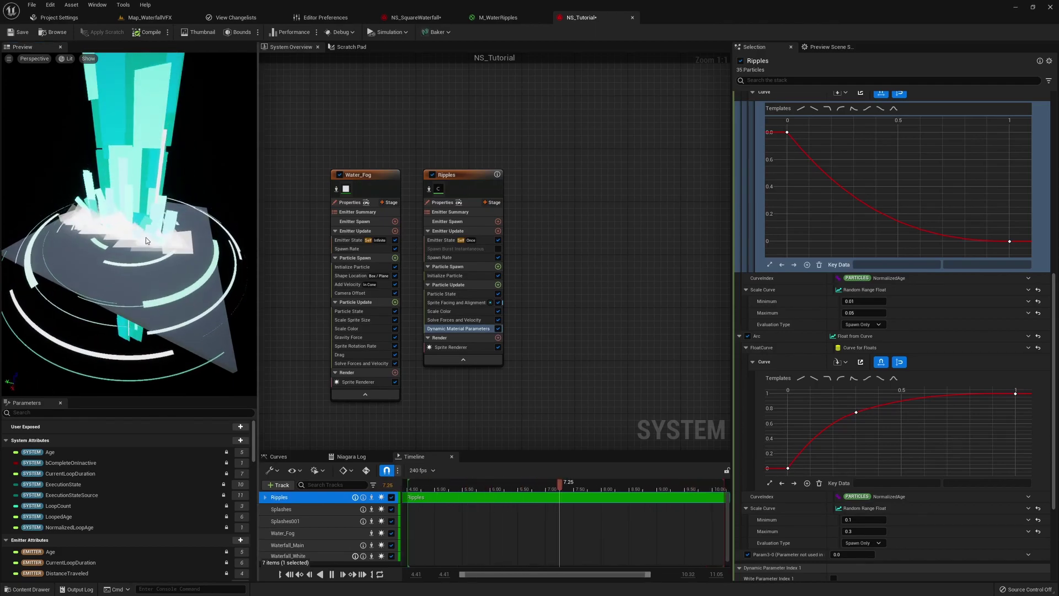
click(416, 17)
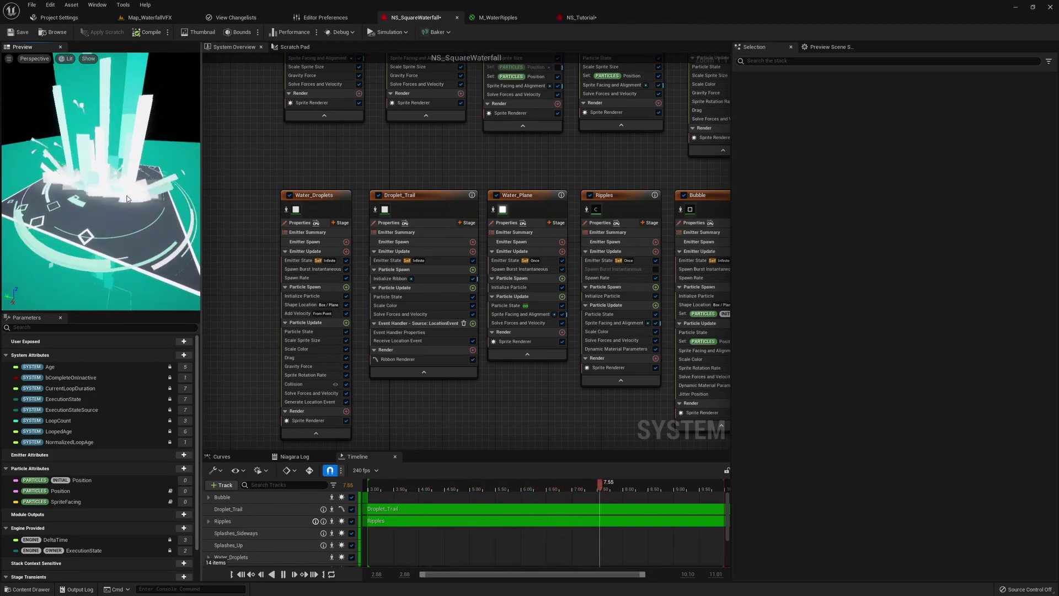
click(255, 241)
right_drag(255, 241, 267, 225)
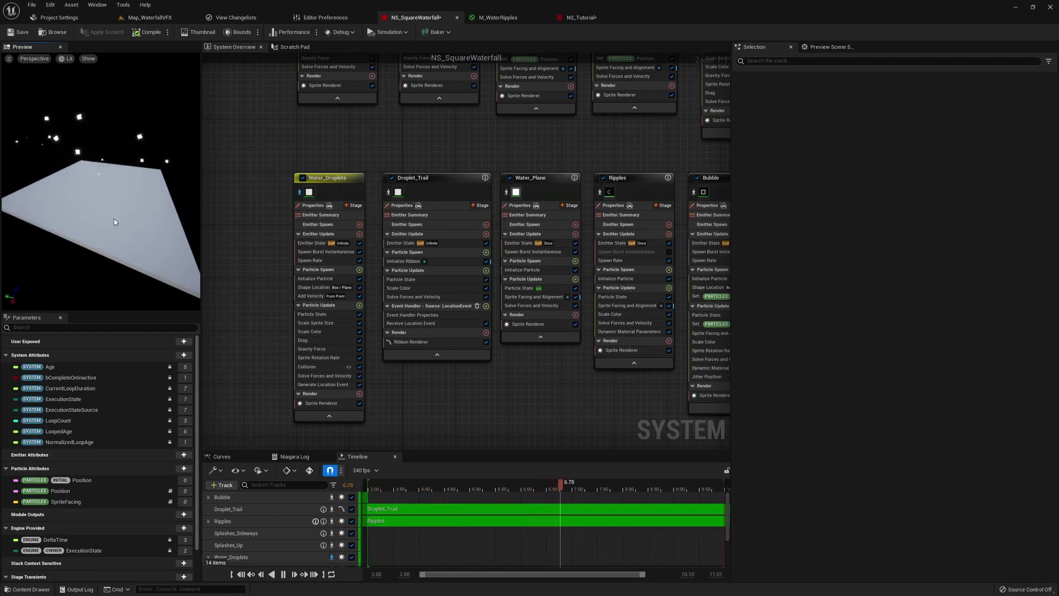
drag(109, 207, 112, 237)
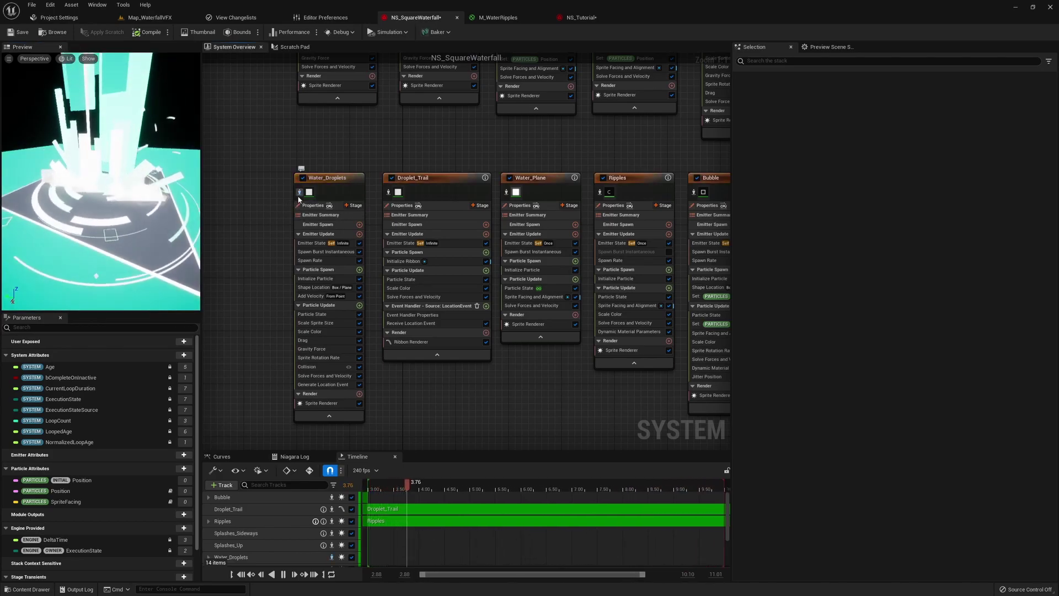
click(388, 192)
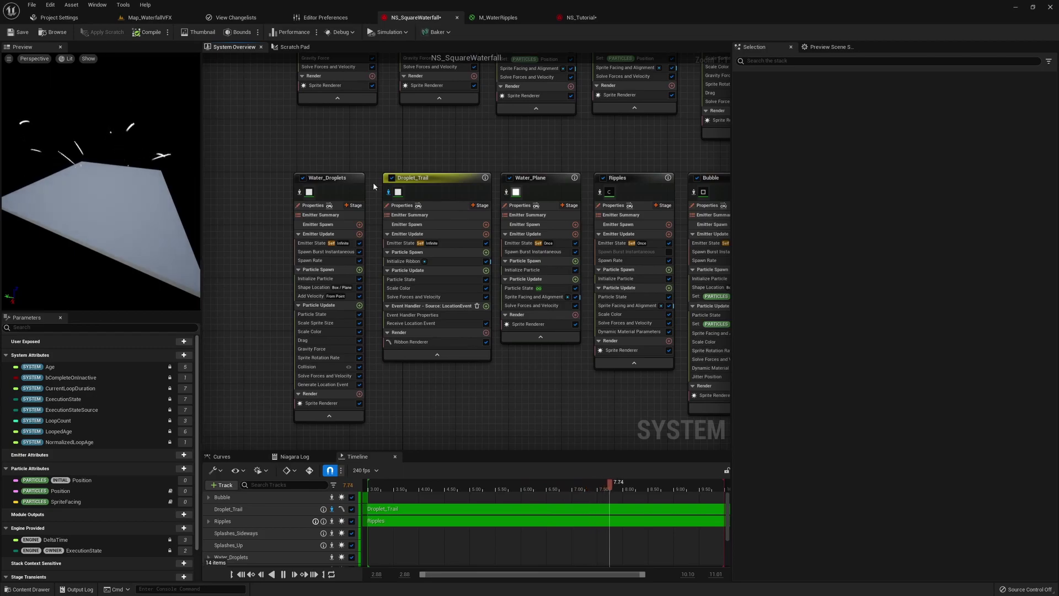
click(388, 192)
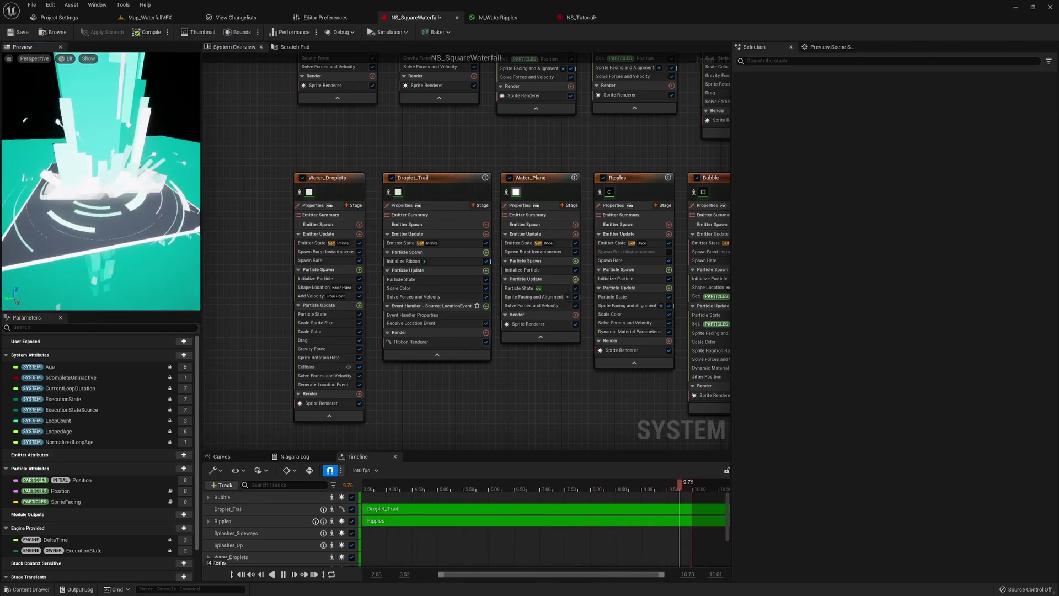
drag(94, 177, 87, 199)
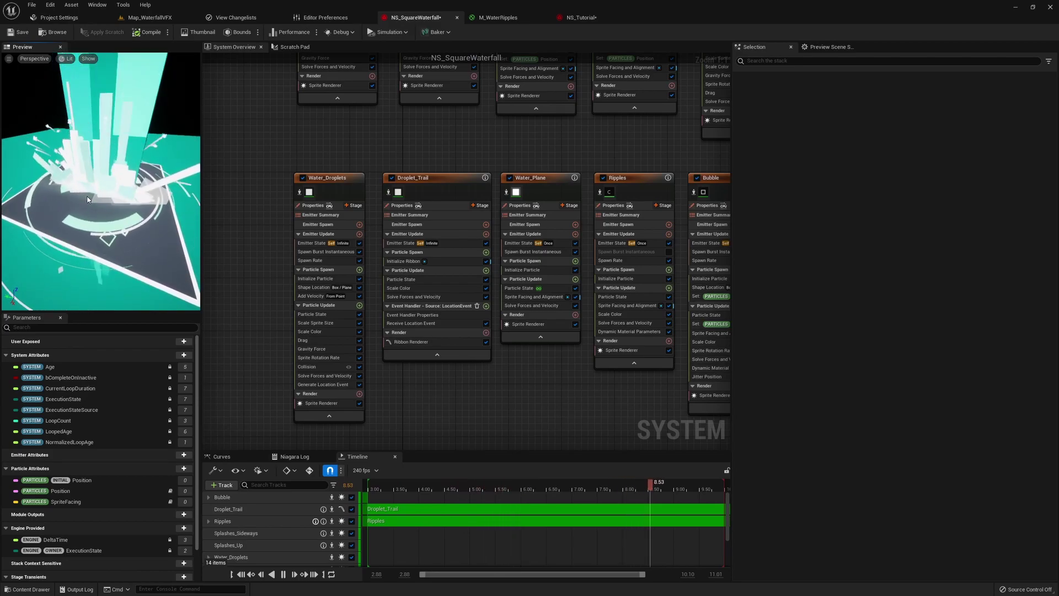